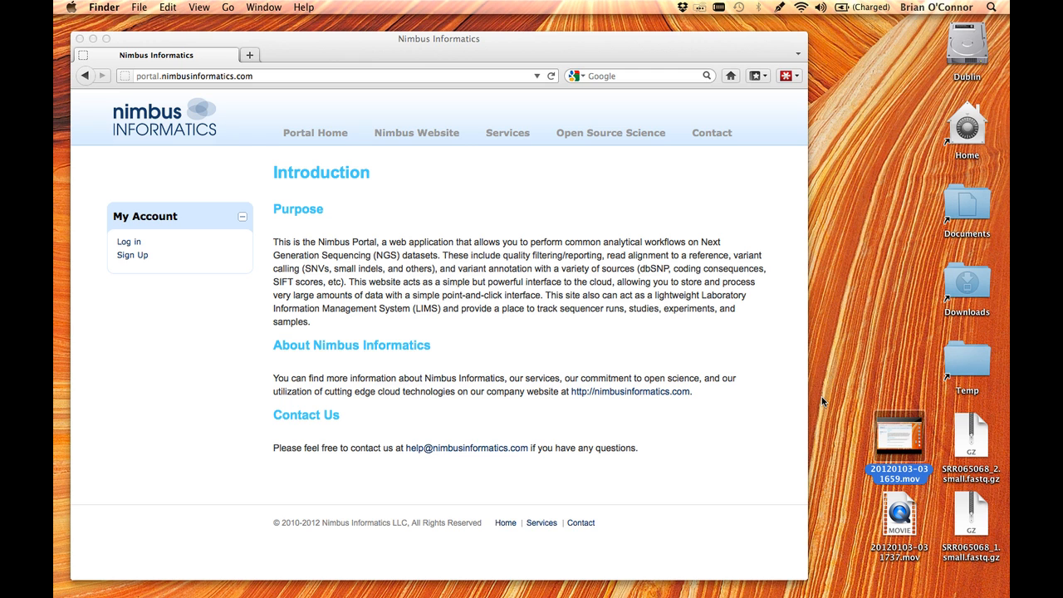
- Load portal.nimbusinformatics.com and log in to the account with the prefilled credentials
left_click(329, 75)
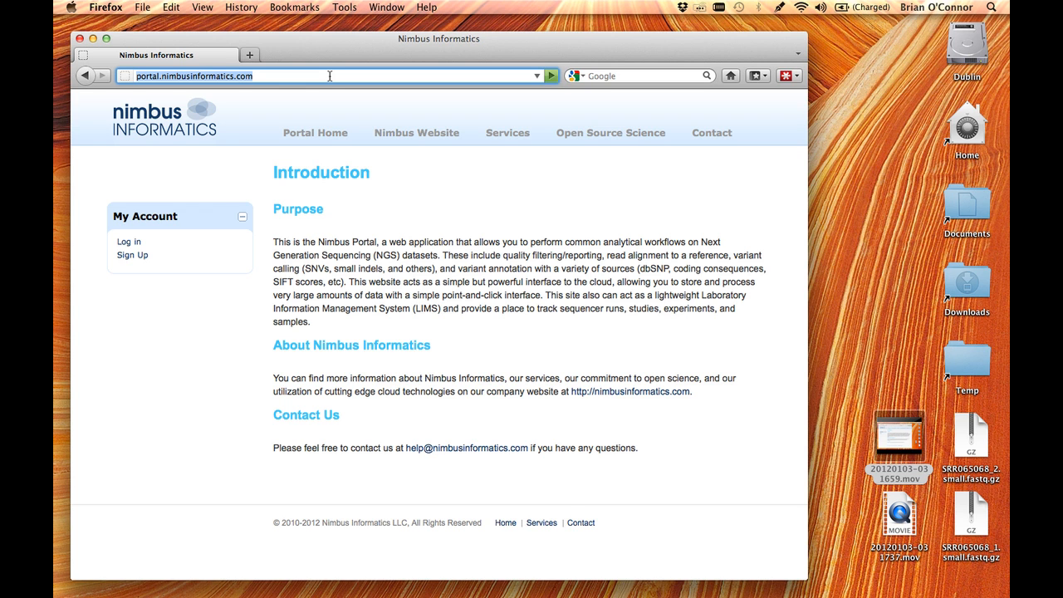
key("Return")
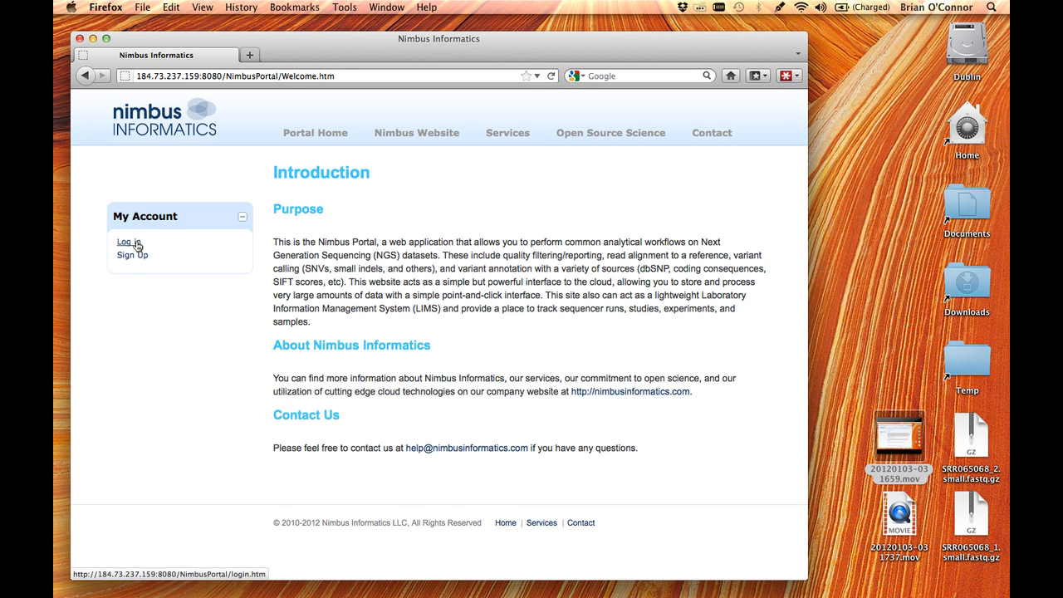
left_click(136, 242)
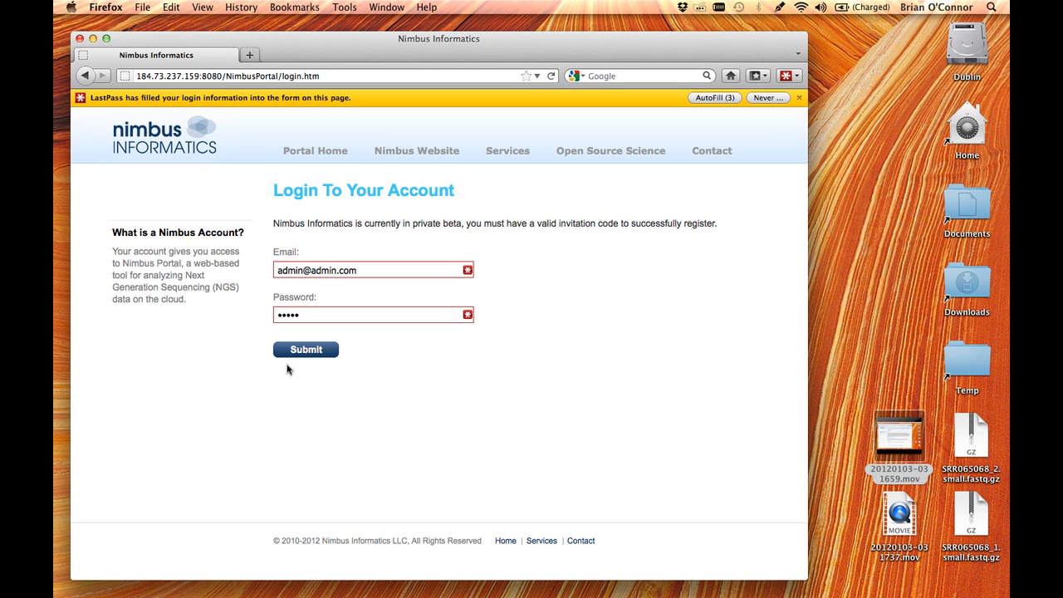
left_click(313, 352)
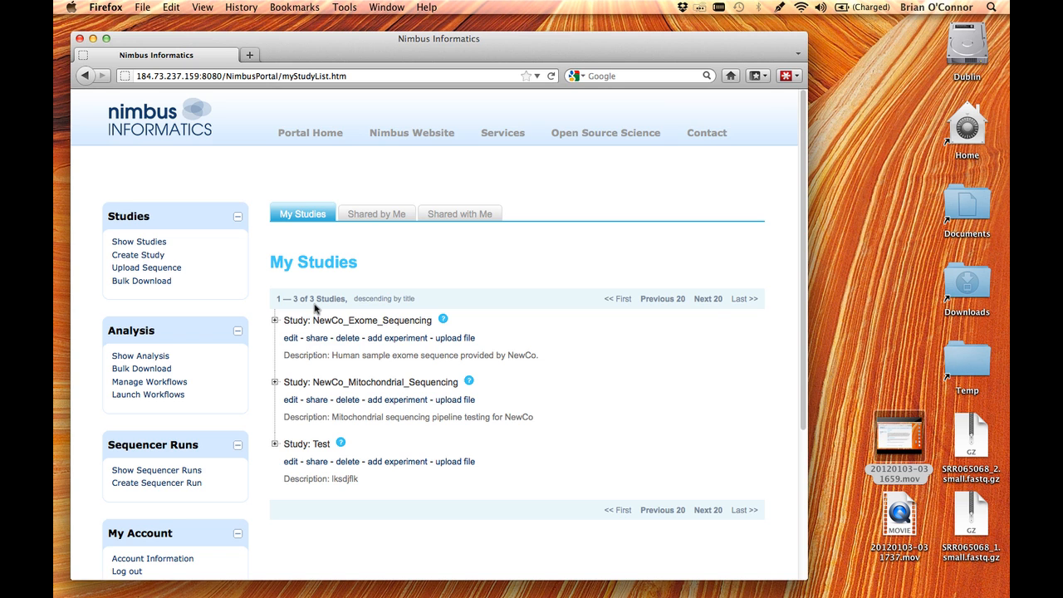
- Expand the Test study and its asdfsad experiment, and open sequence upload for the Chr22 Normal/Tumor Test Experiment sample
scroll(430, 352, "down", 3)
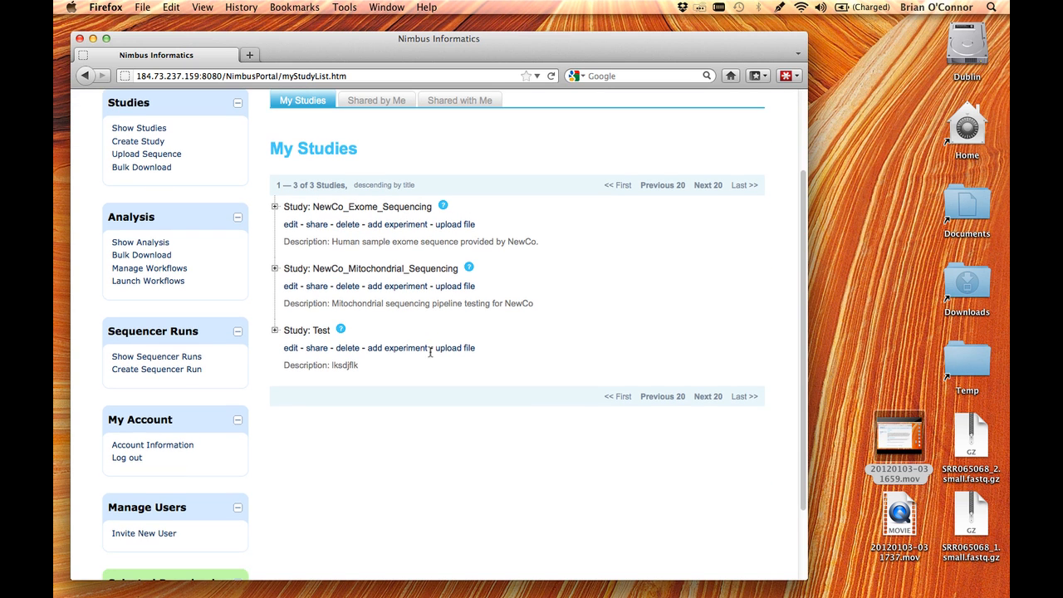
left_click(307, 330)
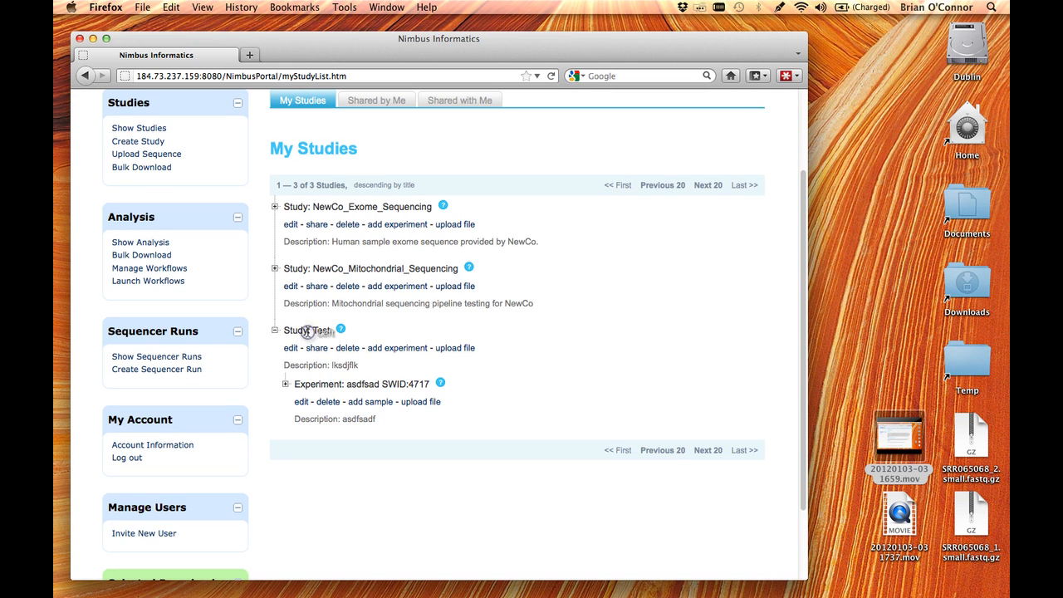
left_click(356, 384)
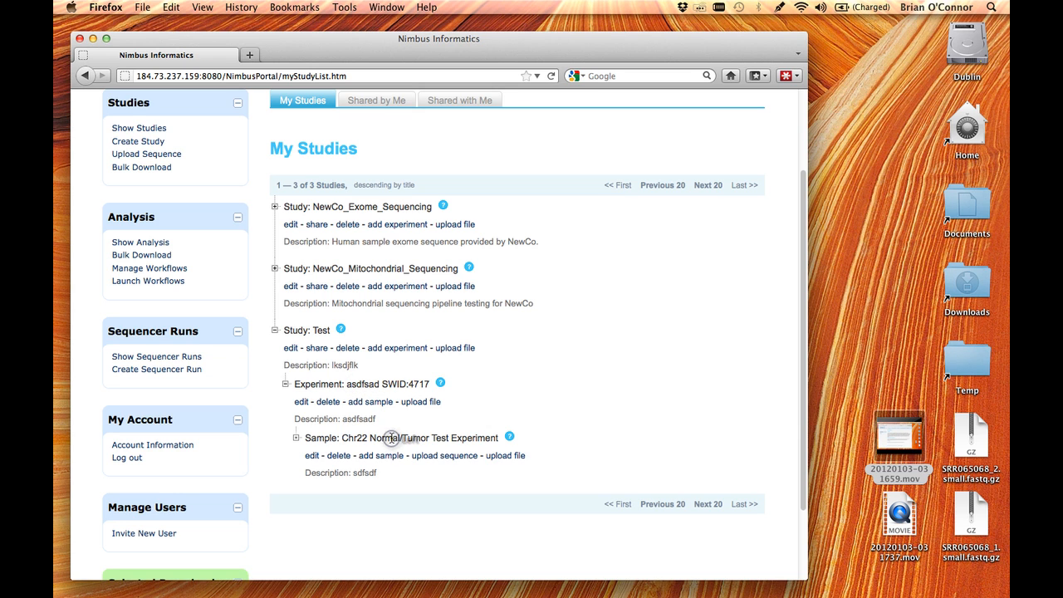
left_click(459, 456)
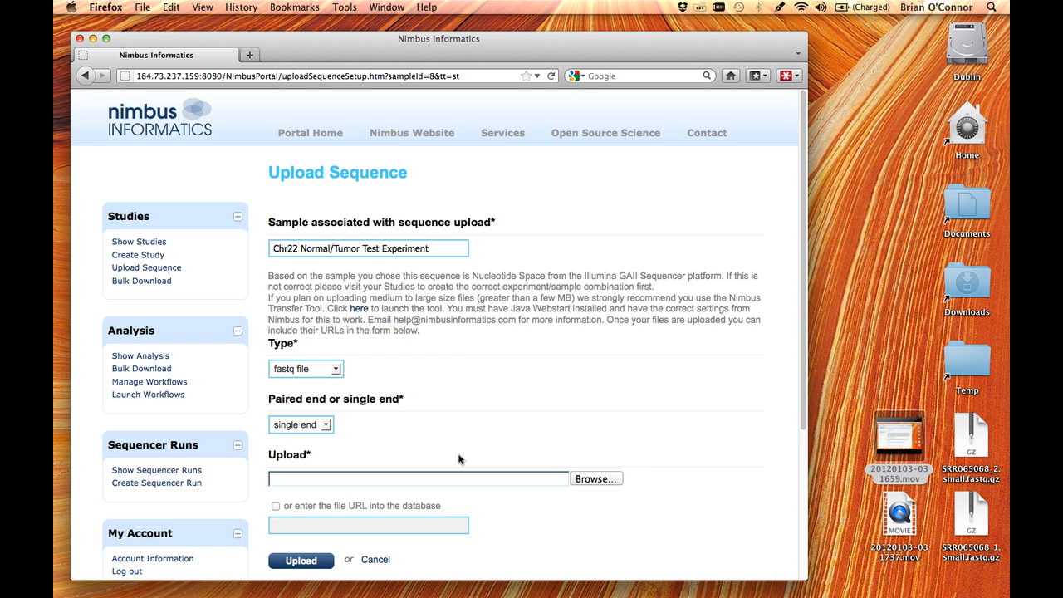
- Switch the main sequence upload from a local file to entering the file URL
scroll(557, 372, "down", 3)
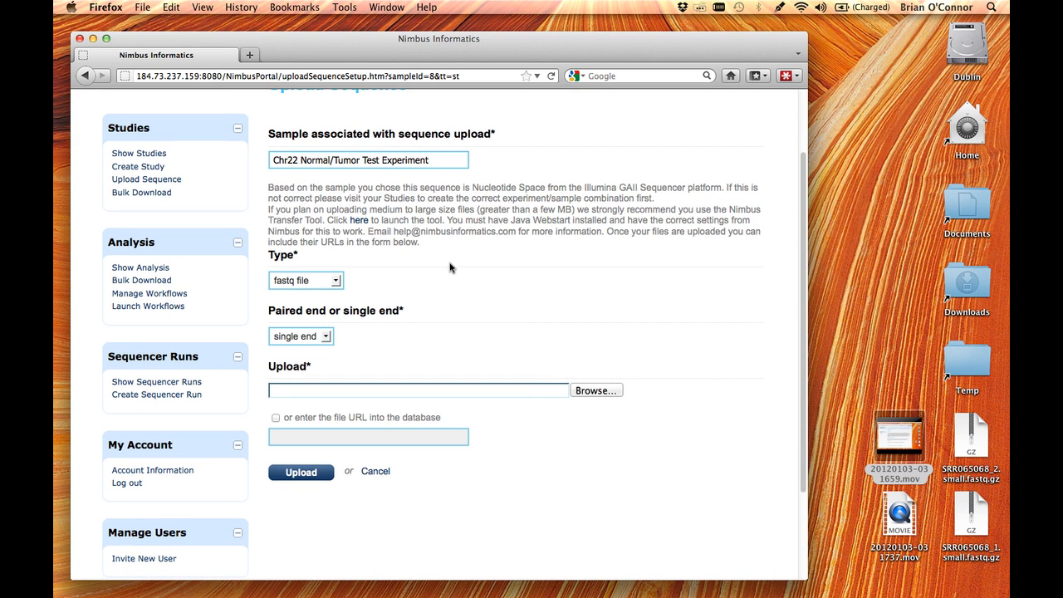
left_click(412, 387)
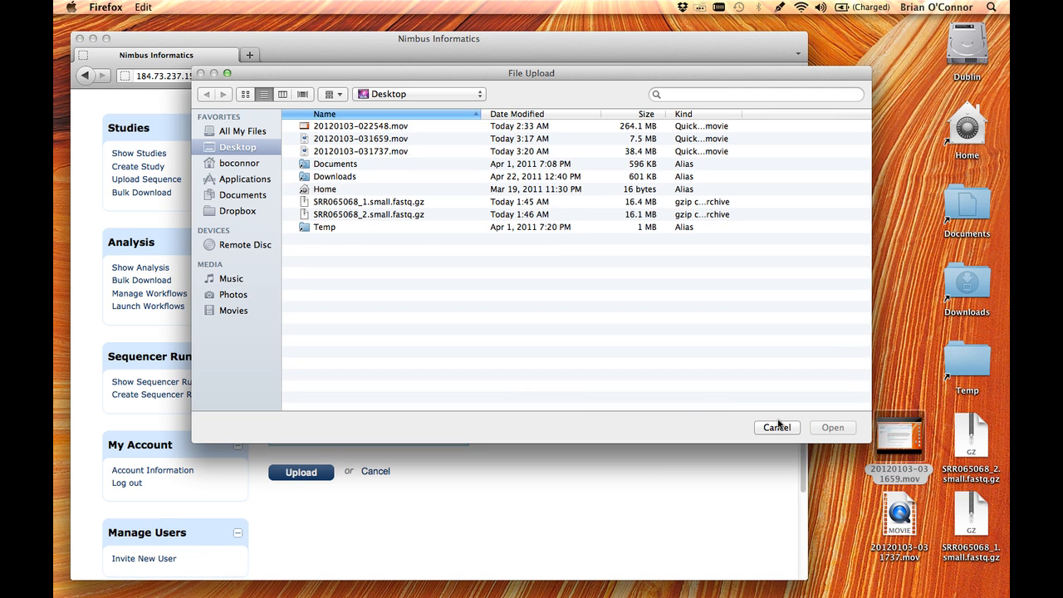
left_click(780, 427)
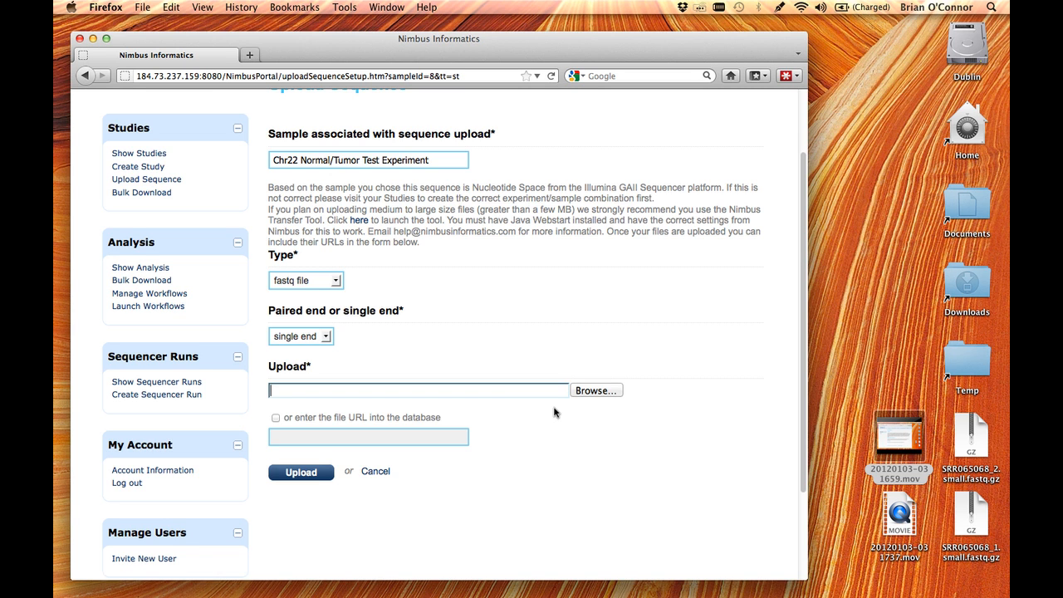
left_click(276, 418)
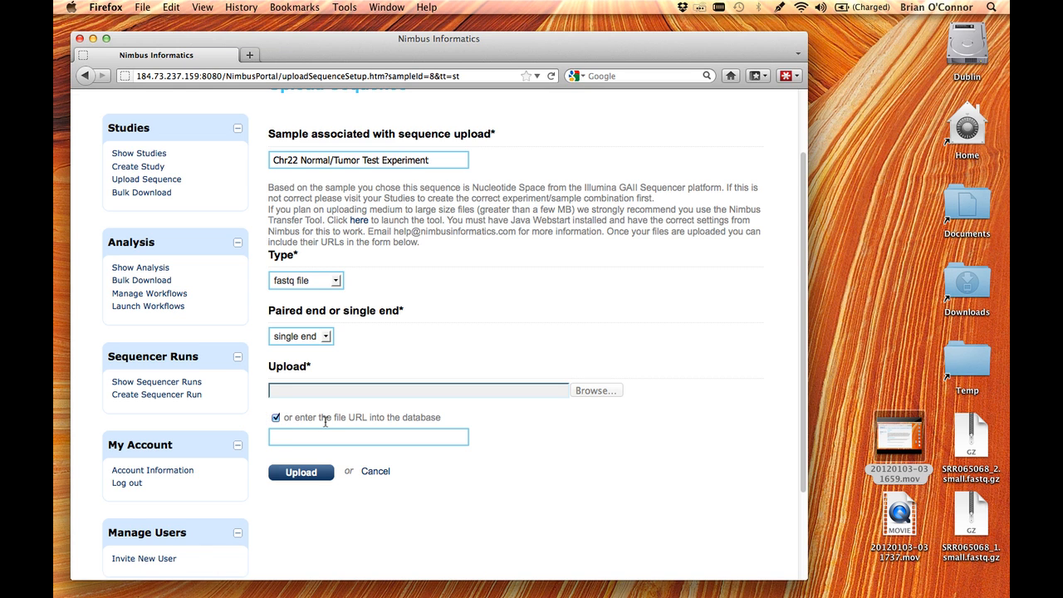
left_click(305, 431)
- Launch the Nimbus Transfer Tool with Java Web Start and unlock it with the settings password
left_click(362, 223)
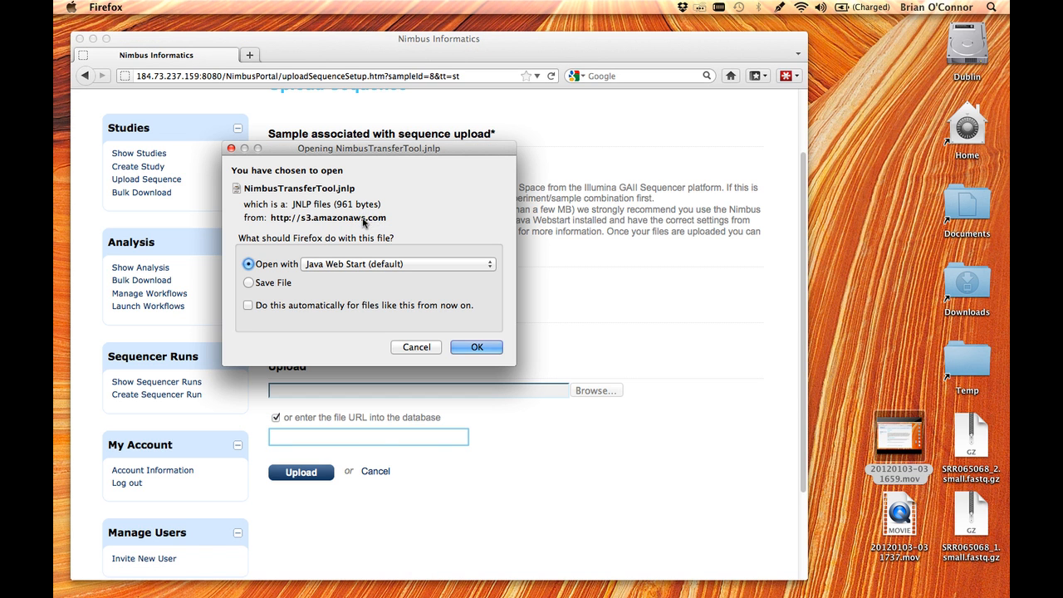
left_click(475, 347)
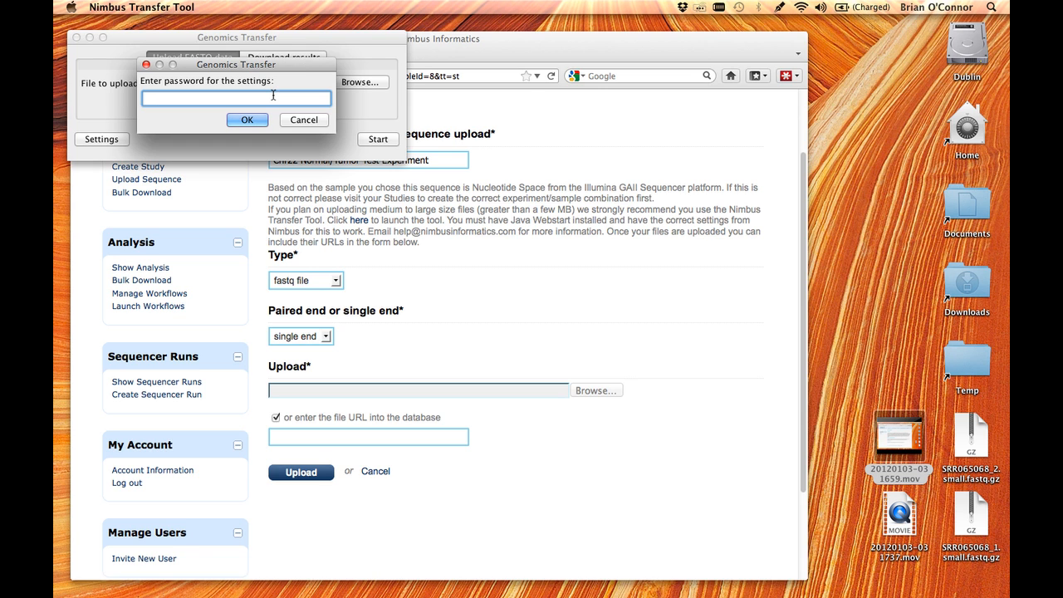
type("•••")
key("BackSpace")
key("BackSpace")
key("BackSpace")
type("••••••")
key("Return")
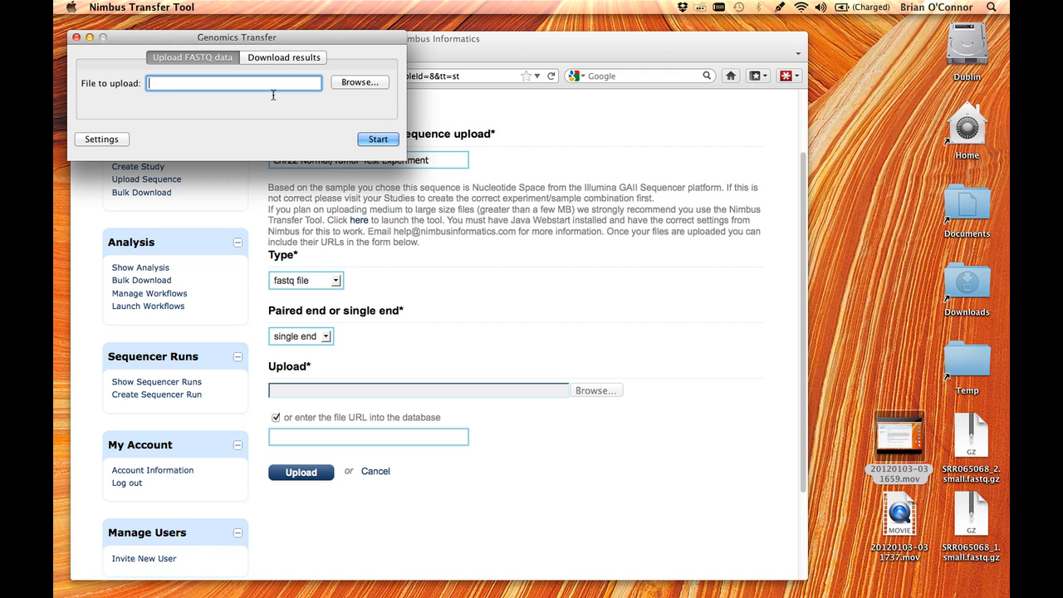
- Choose SRR065068_1.small.fastq.gz from the Desktop folder as the file to upload and start the transfer
left_click_drag(331, 38, 854, 130)
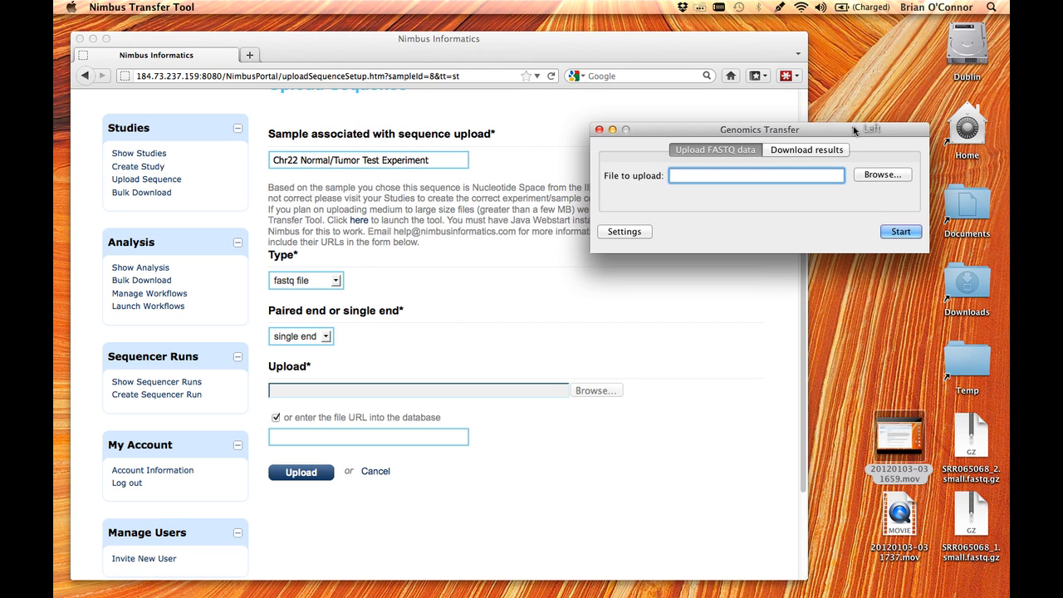
left_click(872, 176)
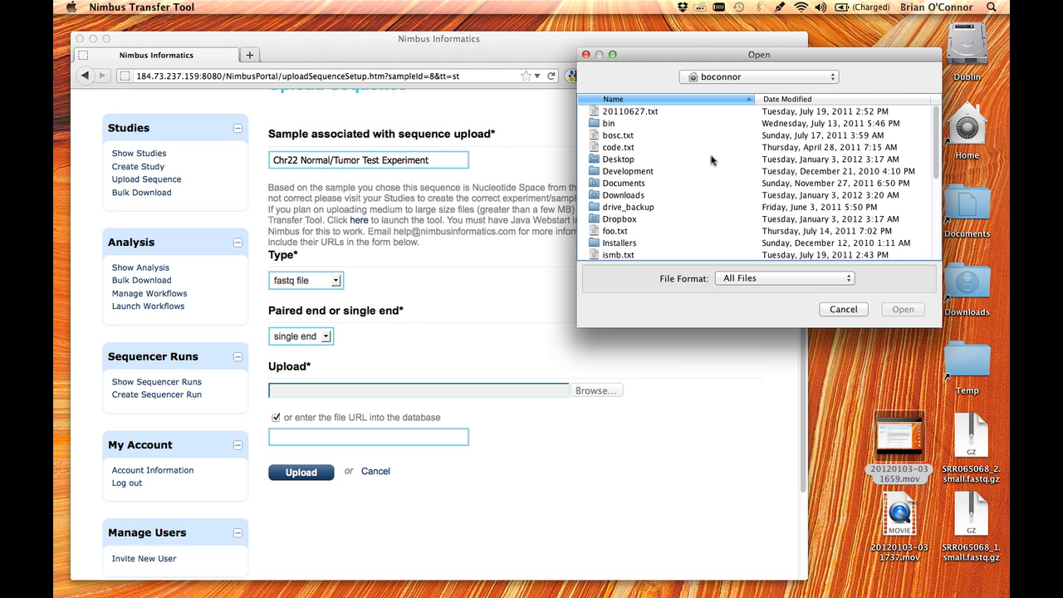
double_click(610, 158)
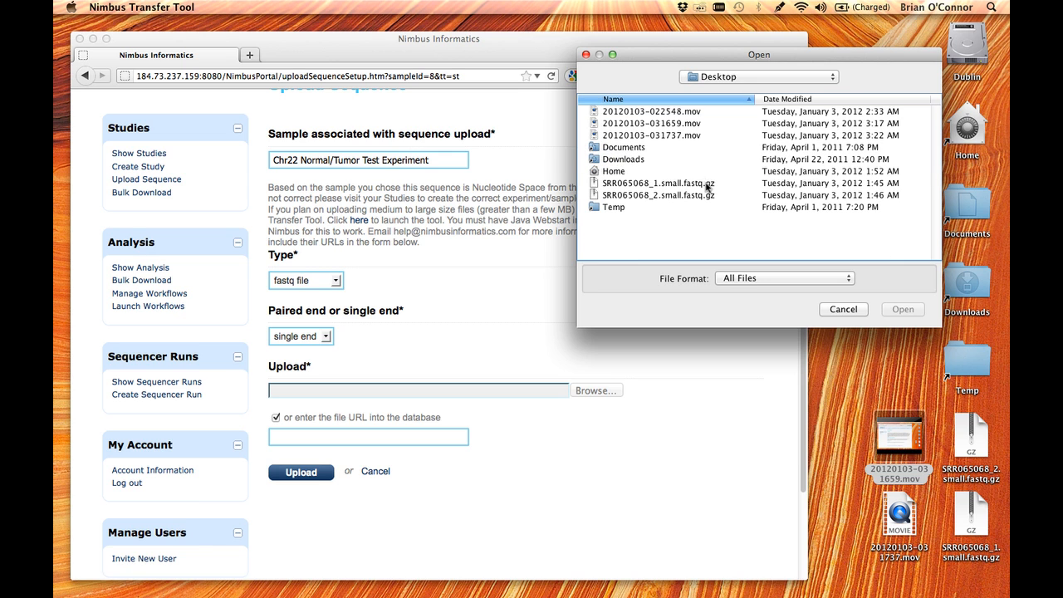
left_click(706, 184)
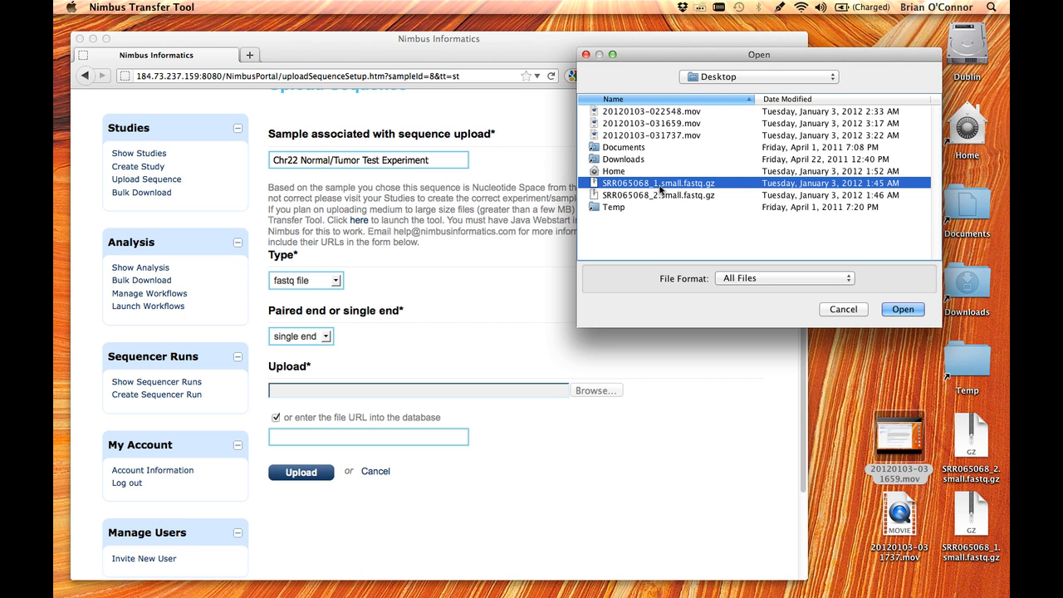
double_click(689, 186)
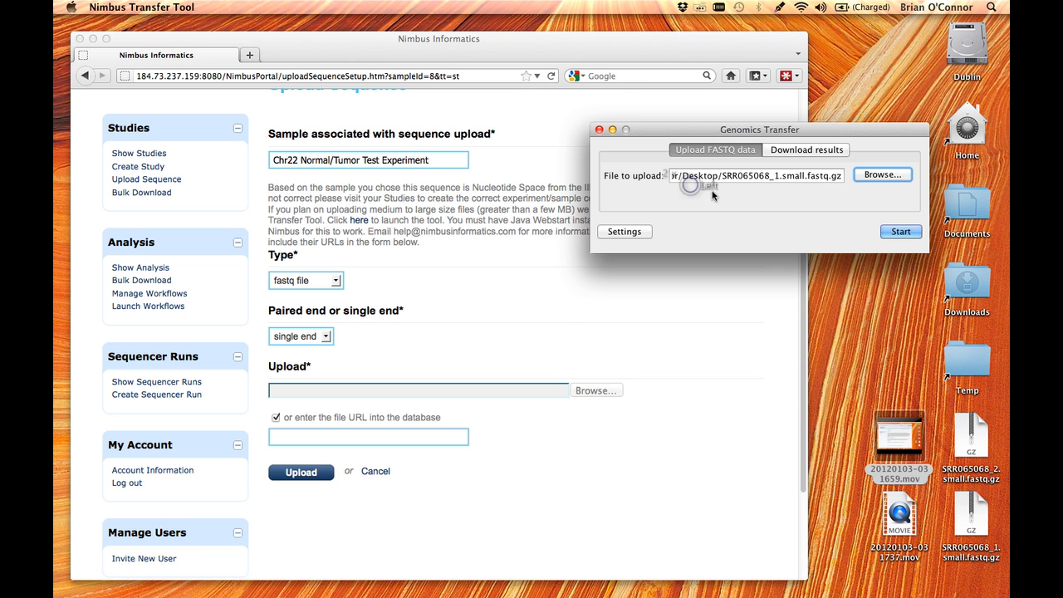
left_click(901, 231)
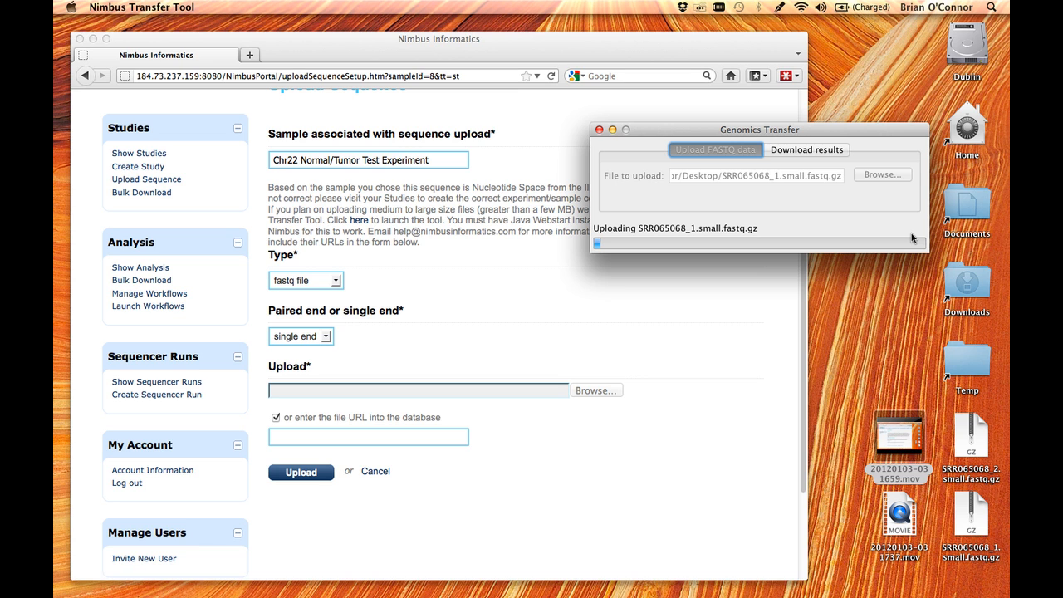
- Switch back to Firefox and enter s3://newco.analysis/SRR065068_1.fastq.gz as the file URL of the sequence upload
left_click(664, 456)
left_click(413, 437)
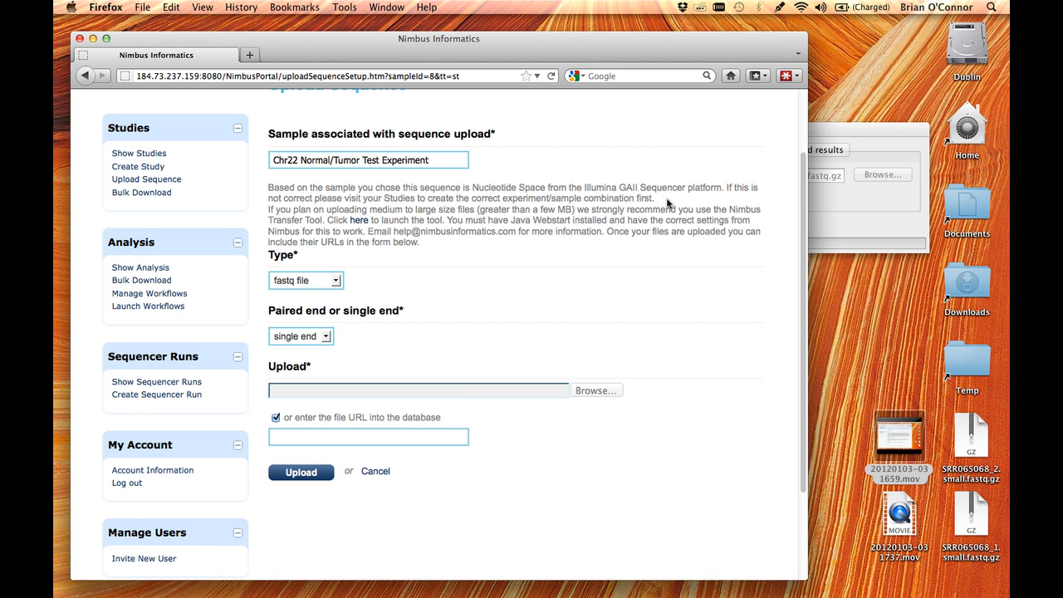
type("s")
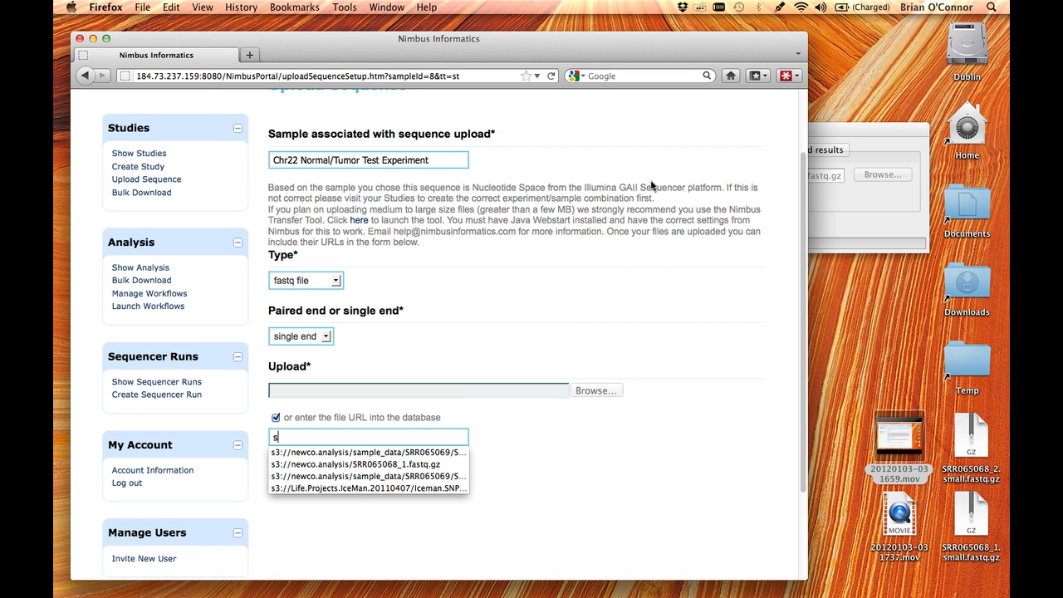
type("3://")
key("Down")
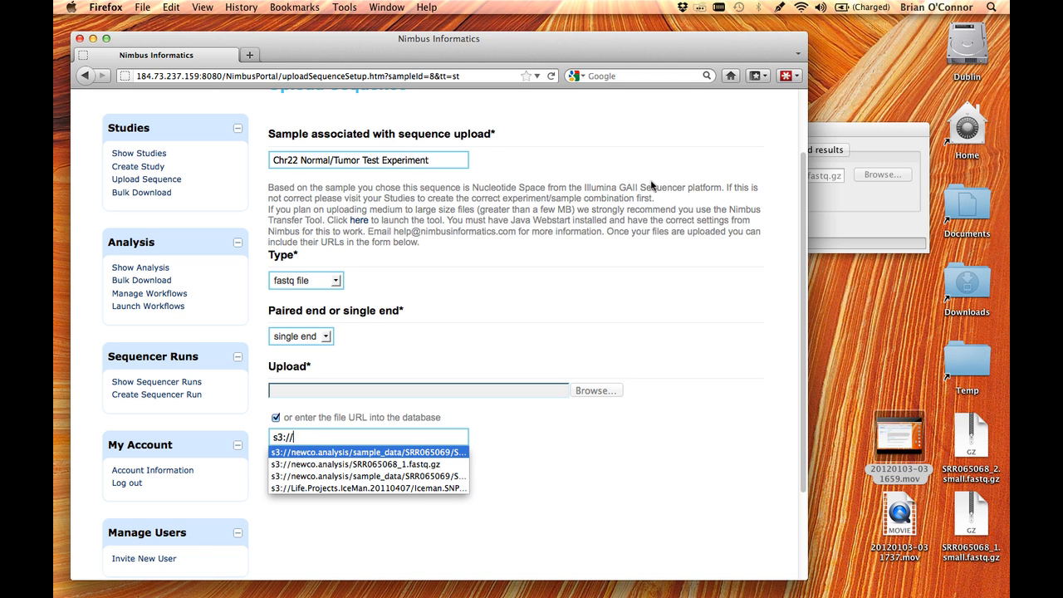
left_click(381, 465)
left_click_drag(358, 438, 462, 437)
left_click(457, 437)
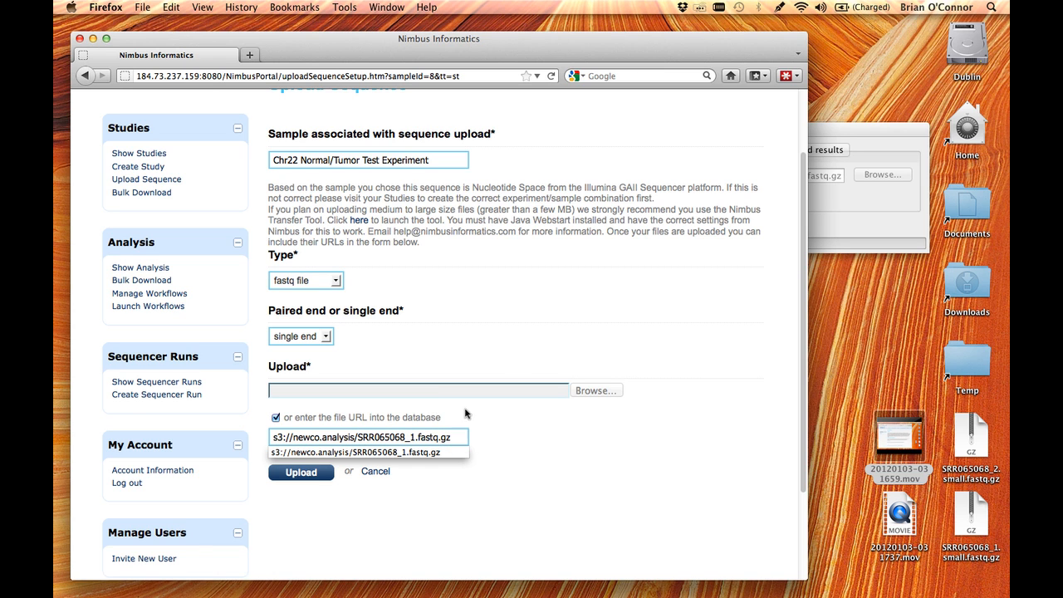
key("Down")
left_click_drag(449, 438, 464, 442)
left_click(455, 438)
- Close the Nimbus Transfer Tool and abort the running transfer
left_click(885, 143)
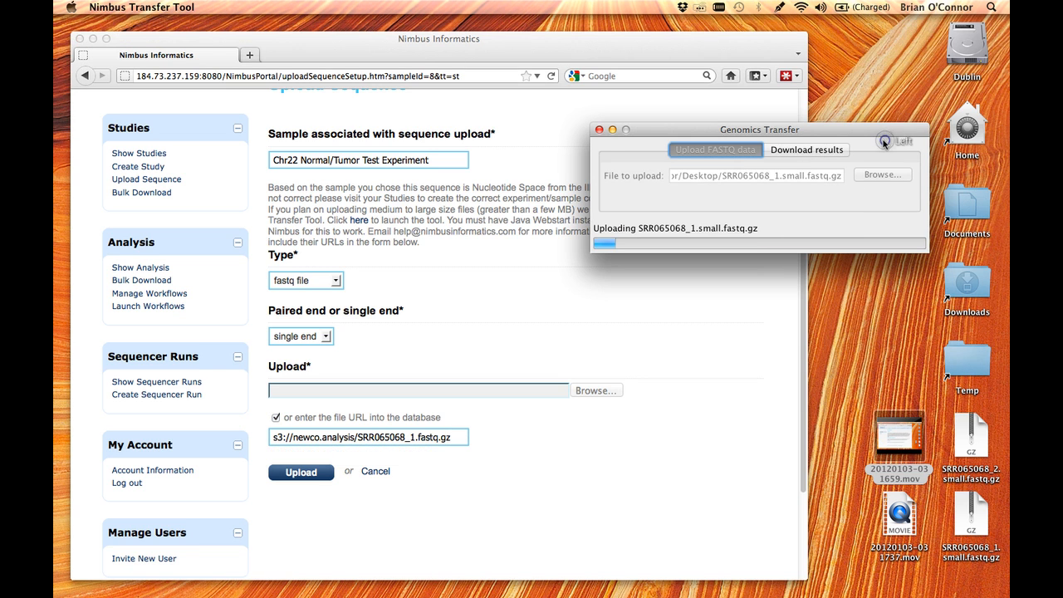
left_click(598, 129)
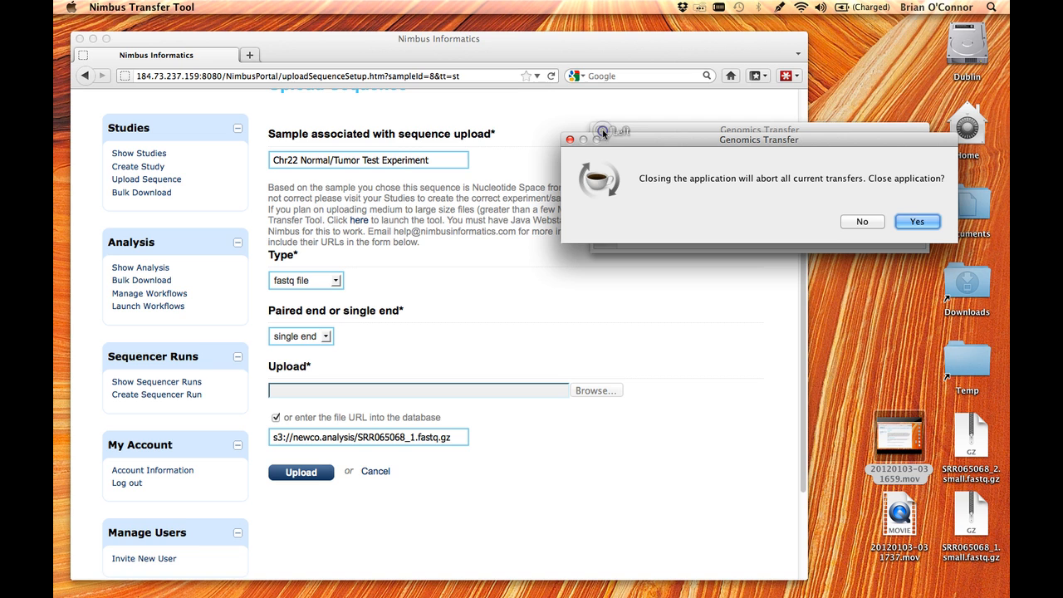
left_click(917, 221)
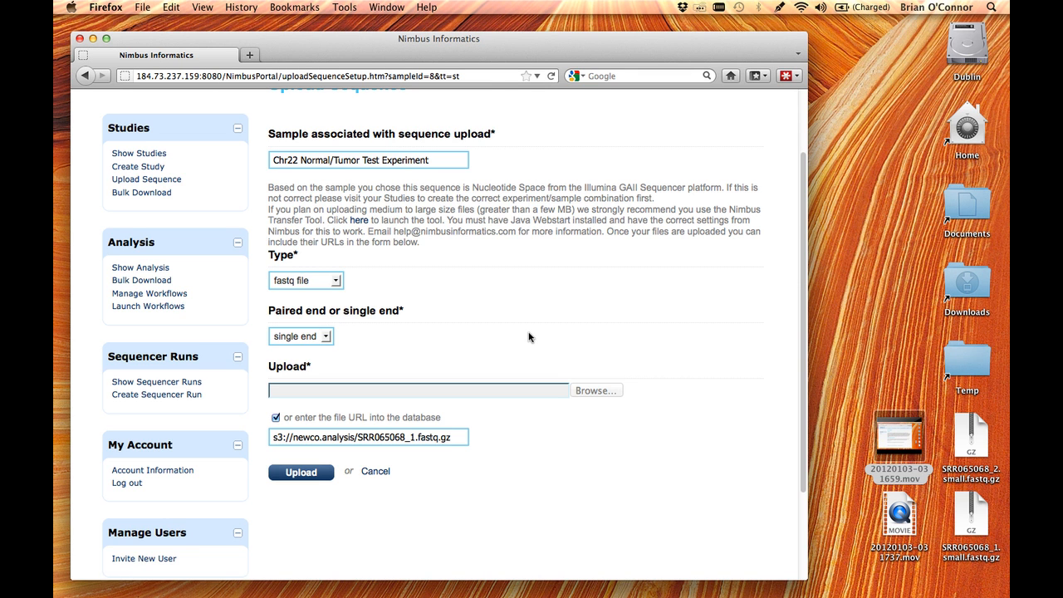
- Set the sequence upload to paired end
left_click(449, 437)
triple_click(378, 437)
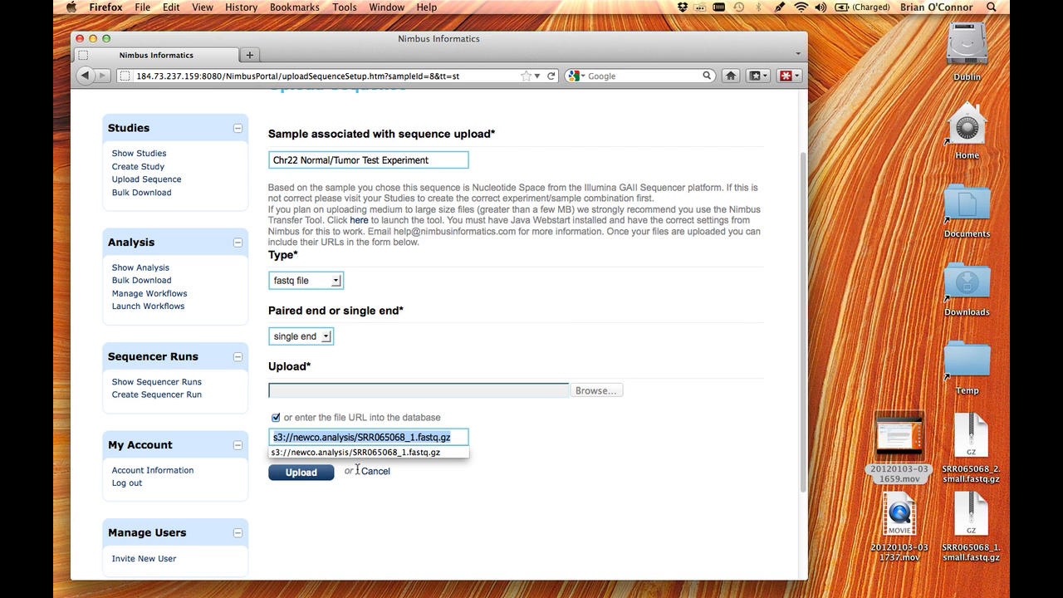
left_click(324, 336)
left_click(318, 363)
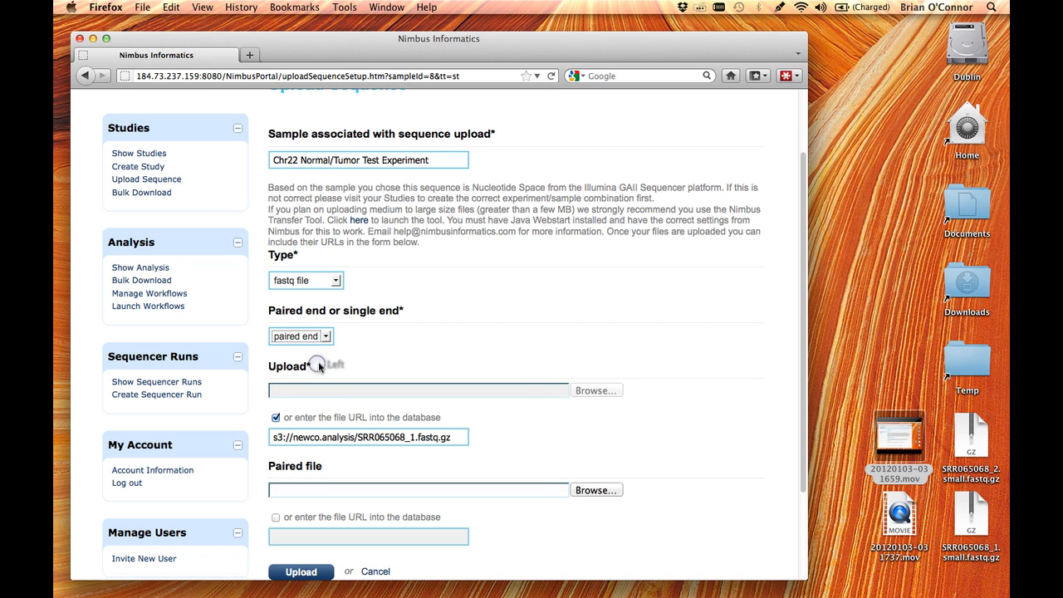
- Enter s3://newco.analysis/SRR065068_2.fastq.gz as the paired file's URL and submit the sequence upload
scroll(633, 429, "down", 3)
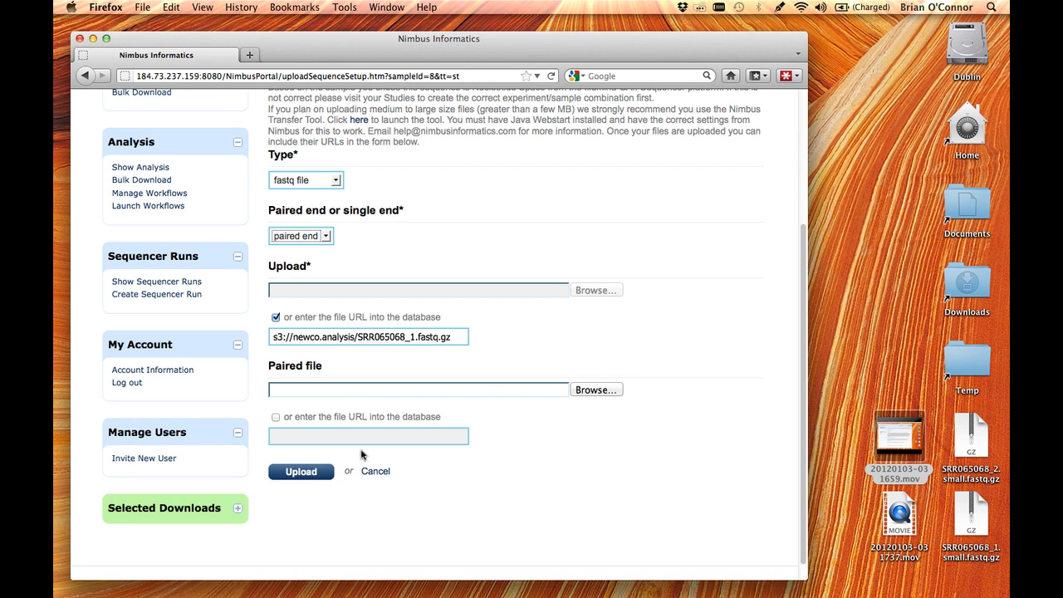
left_click(276, 416)
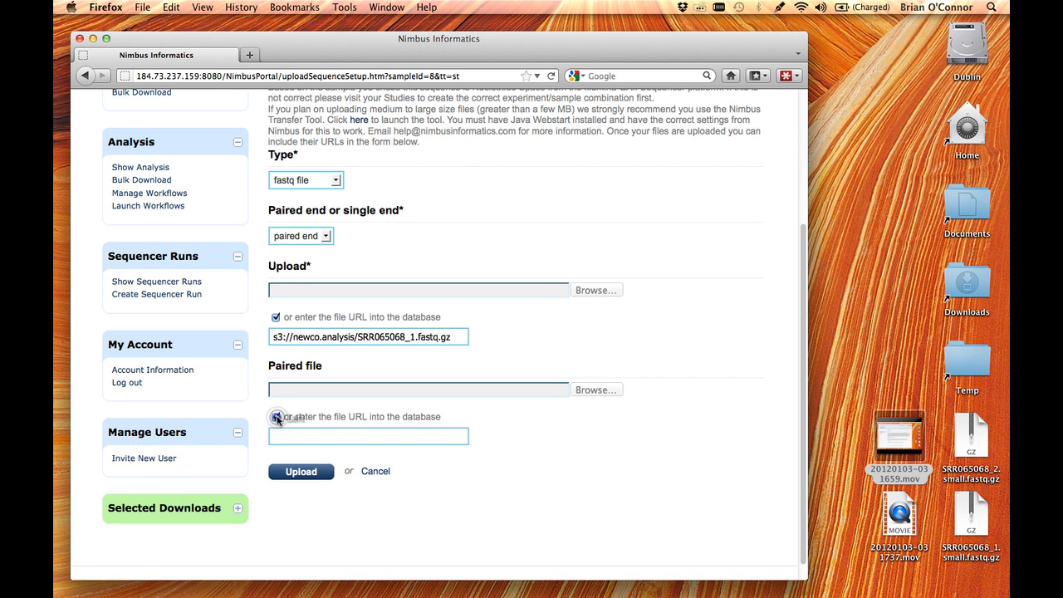
triple_click(361, 336)
key("super+c")
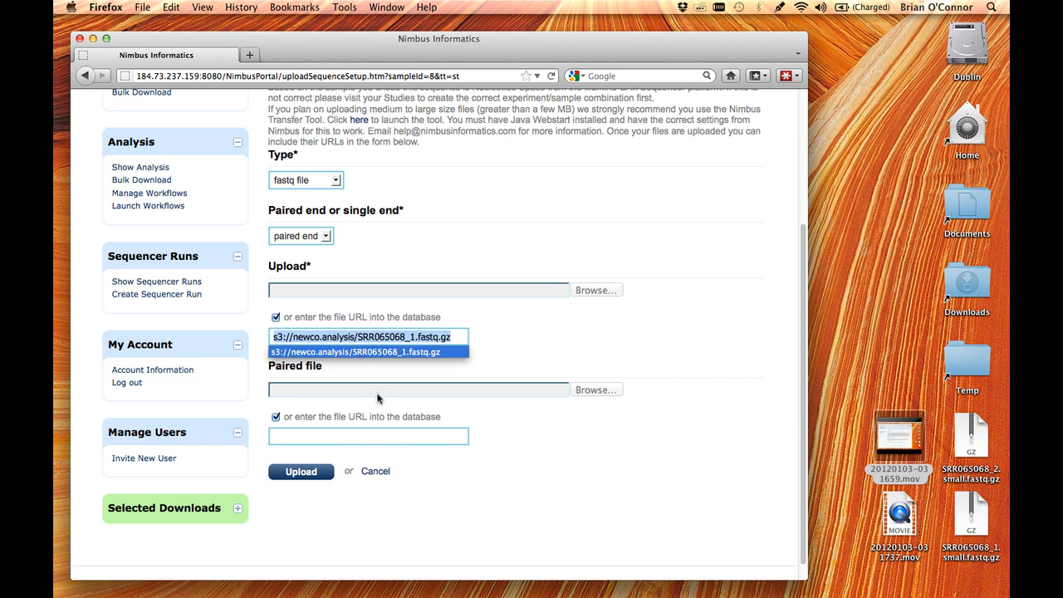
left_click(394, 435)
key("super+v")
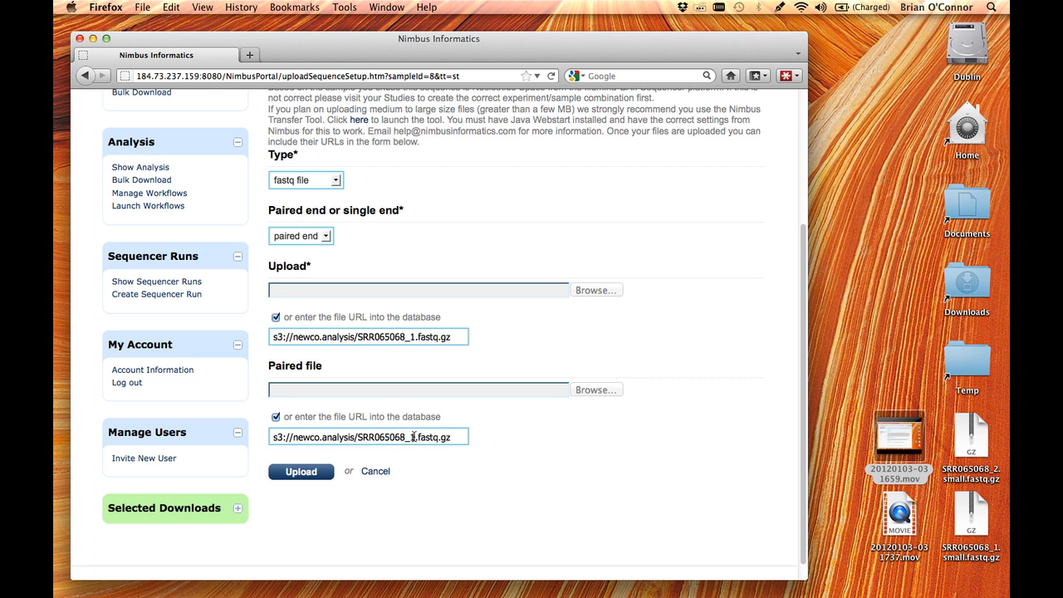
left_click(416, 437)
key("BackSpace")
type("2")
left_click(522, 472)
left_click(304, 471)
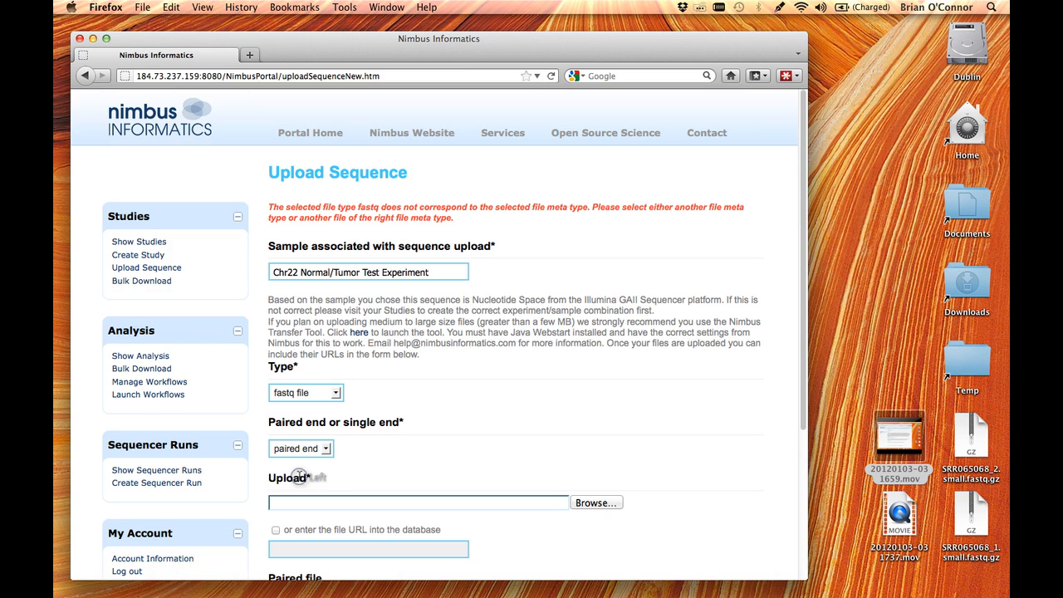
- Change the sequence upload's file type to gzip fastq file, keeping it paired end
left_click(324, 393)
left_click(319, 440)
scroll(530, 392, "down", 1)
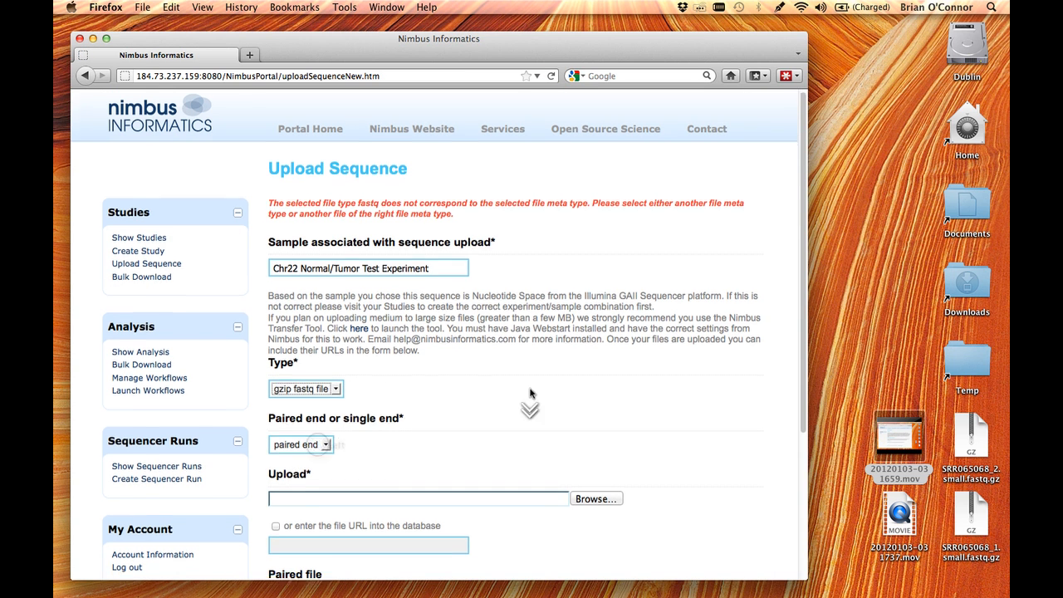
scroll(529, 393, "down", 4)
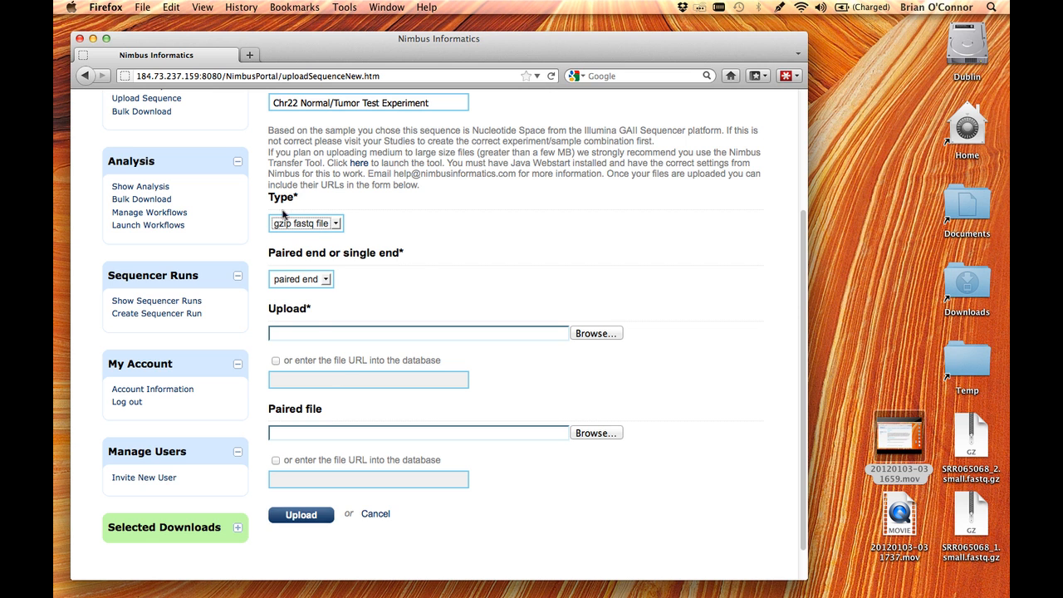
scroll(455, 277, "up", 3)
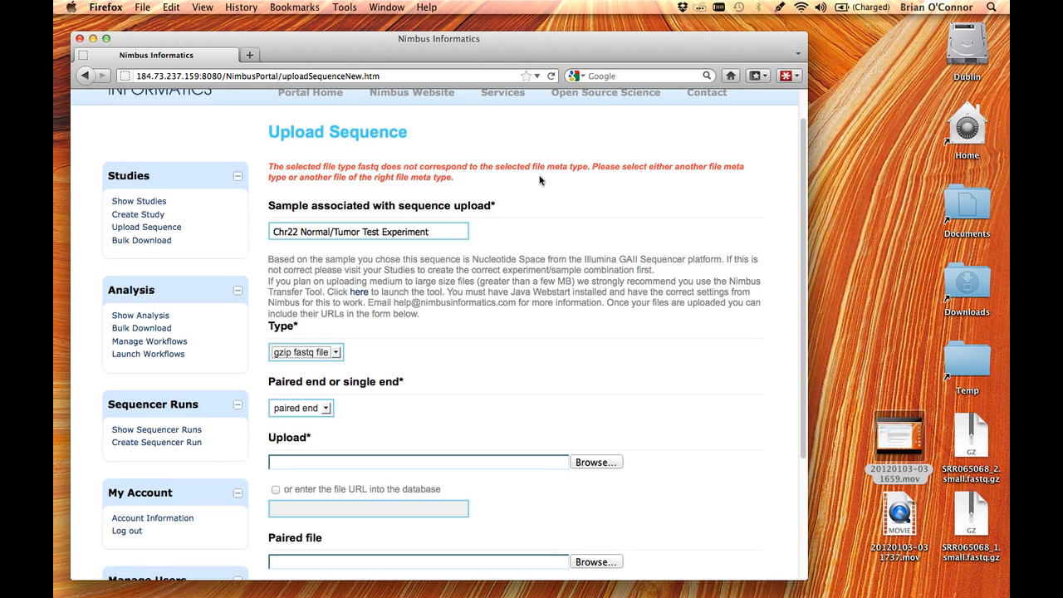
scroll(434, 365, "down", 1)
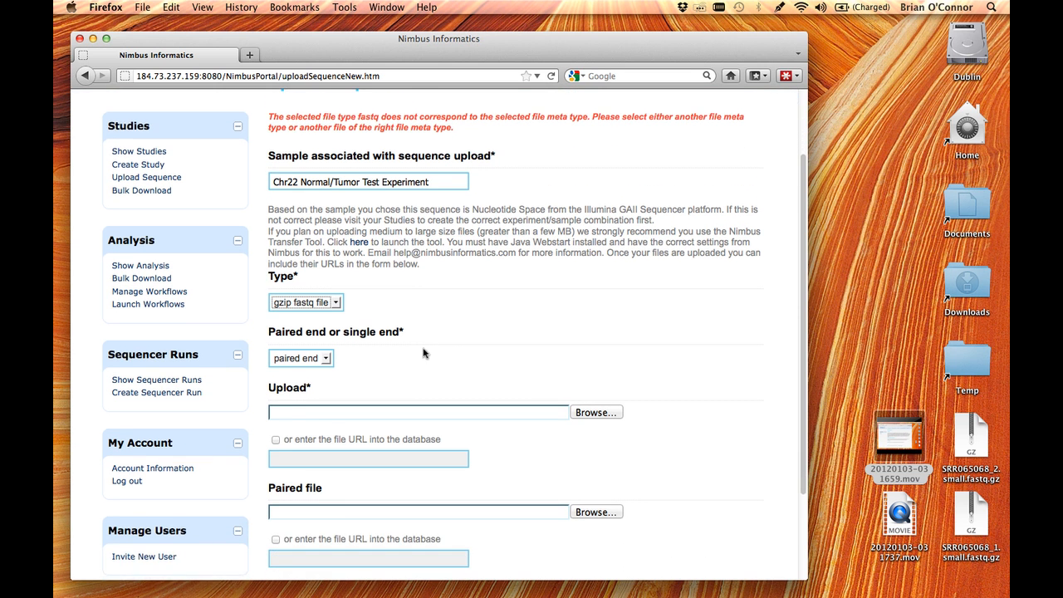
- Enable file URL entry for both the main upload and the paired file
scroll(398, 378, "down", 2)
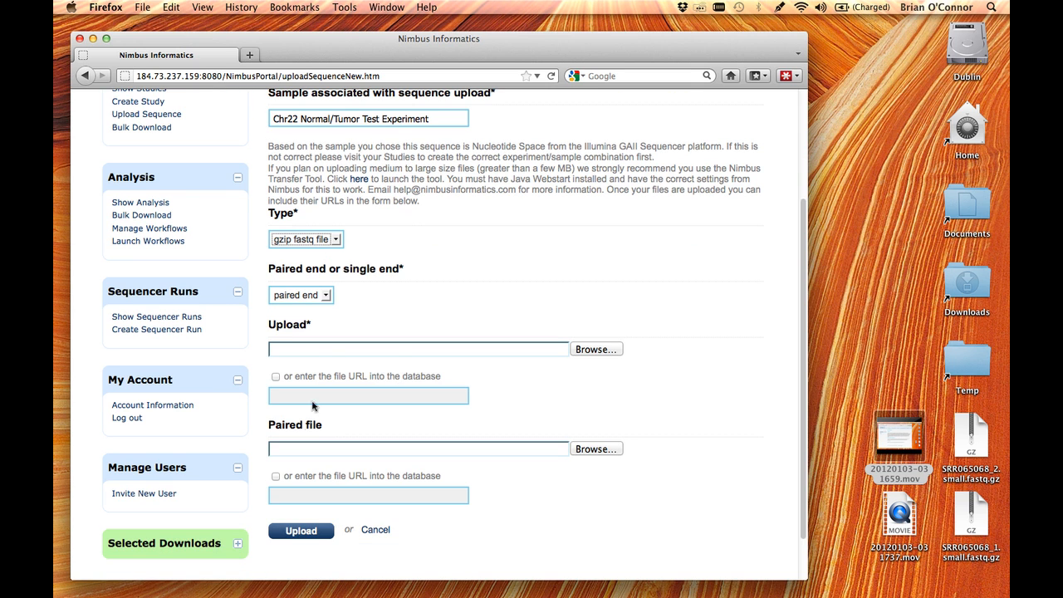
left_click(320, 375)
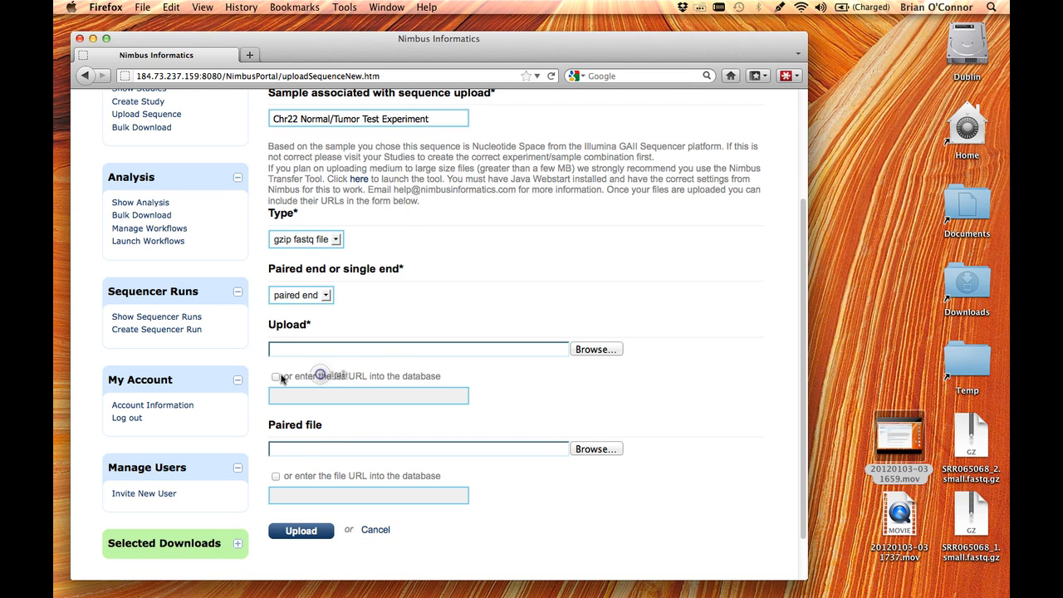
left_click(277, 376)
left_click(276, 475)
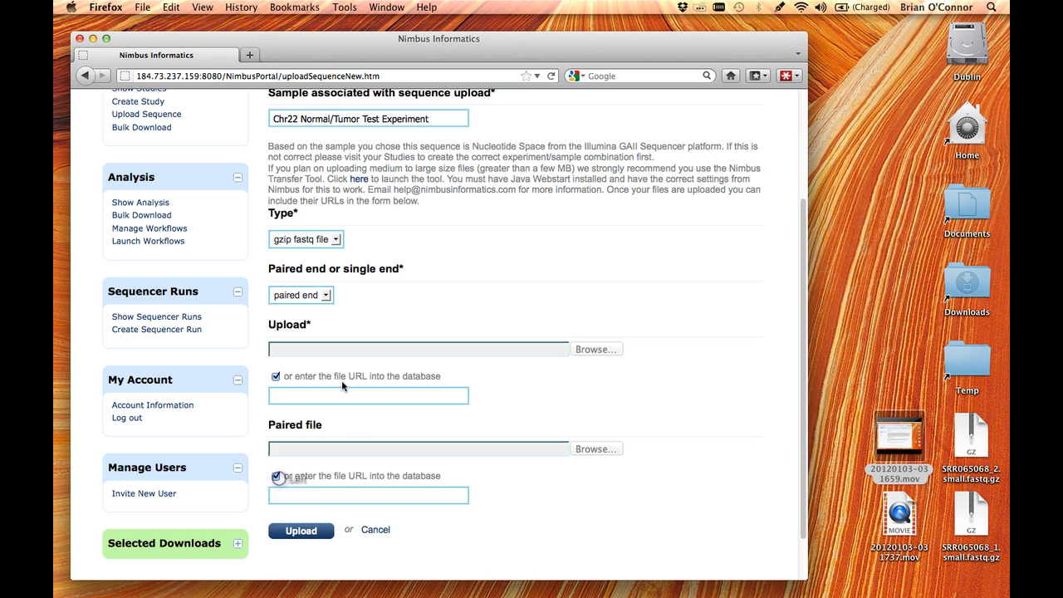
- Enter s3://newco.analysis/SRR065068_1.fastq.gz as the main upload's file URL
left_click(346, 396)
type("s3")
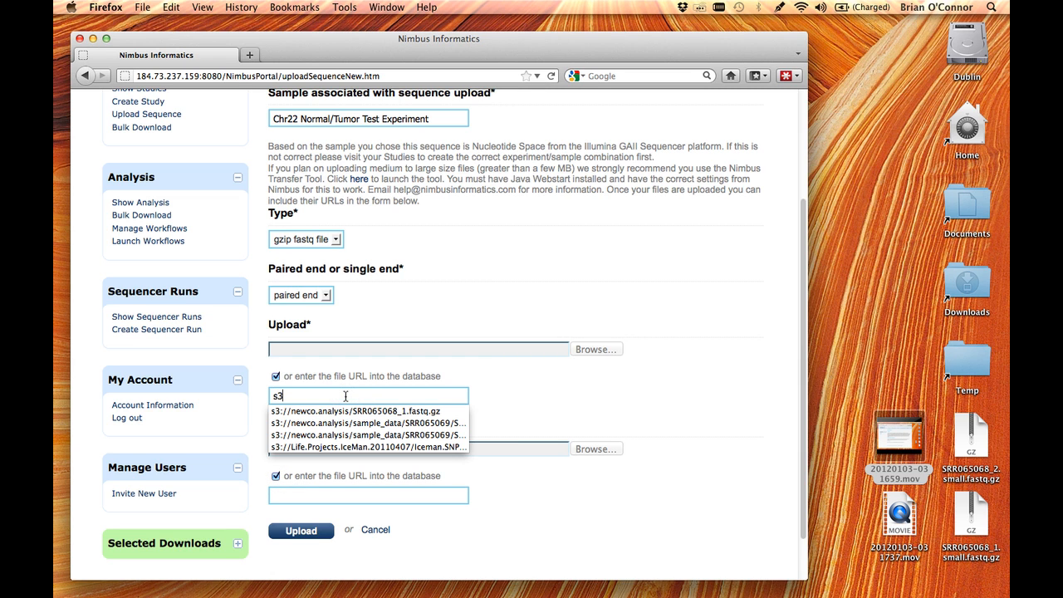
type("://")
key("Down")
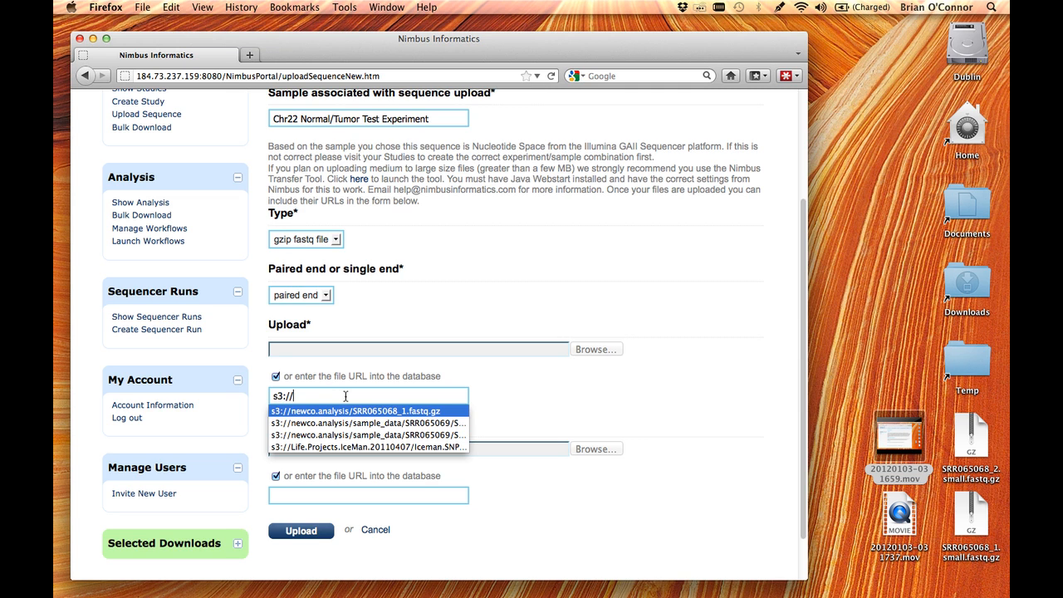
key("Return")
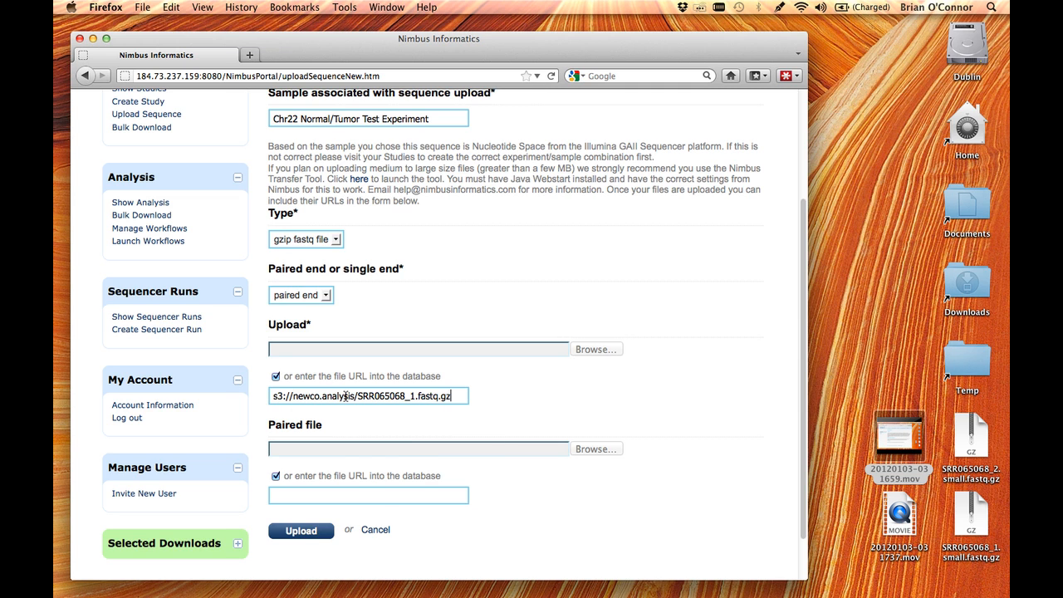
- Enter s3://newco.analysis/SRR065068_2.fastq.gz as the paired file's URL and submit the upload
left_click(370, 497)
type("s3://new")
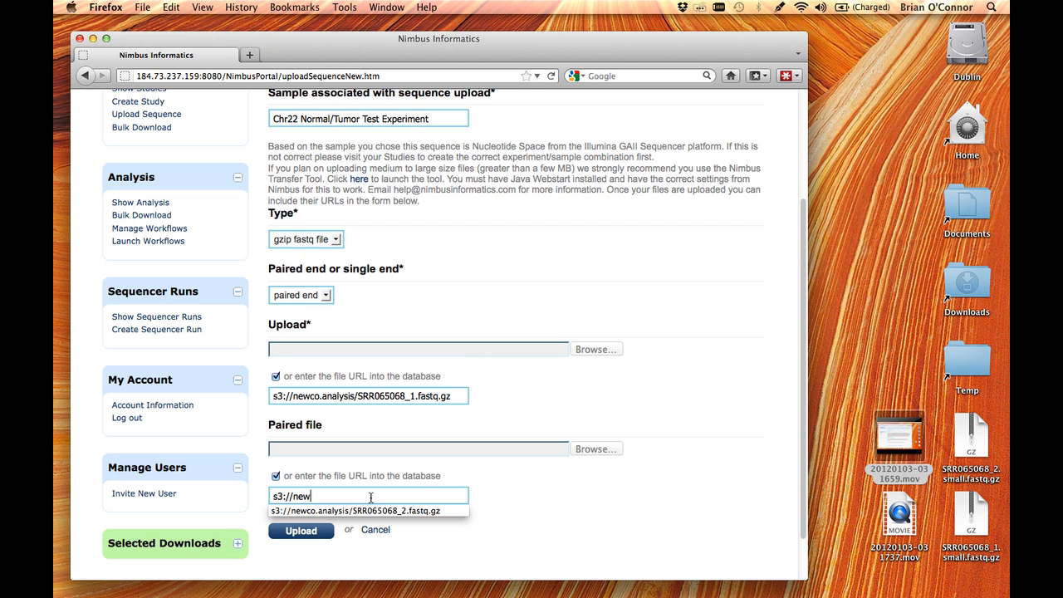
key("Down")
key("Return")
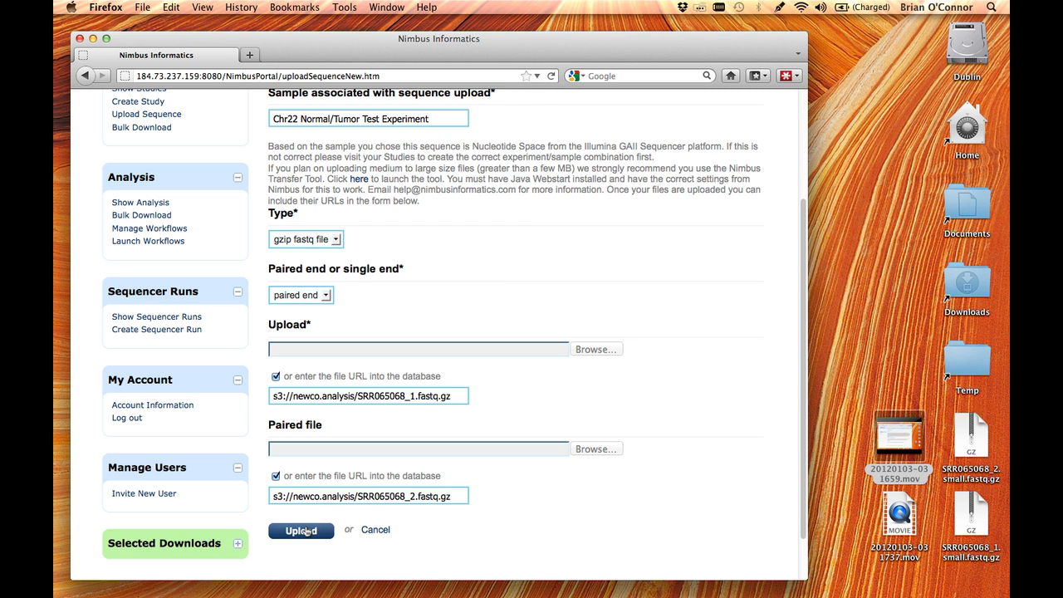
left_click(300, 530)
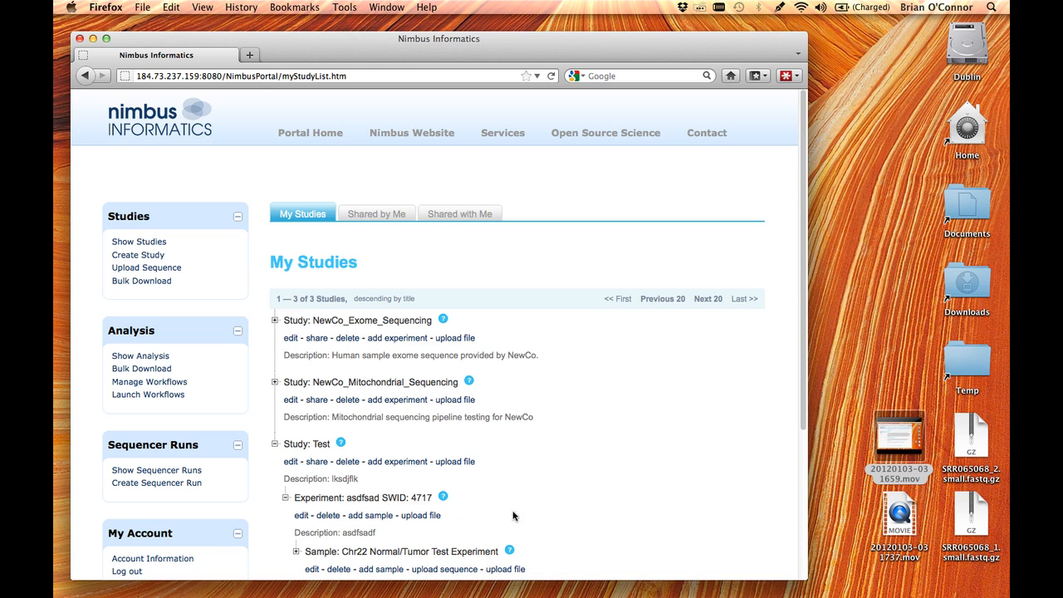
- Expand the Chr22 Normal/Tumor Test Experiment sample, its IUS and the upload analysis event down to the uploaded files
scroll(540, 484, "down", 3)
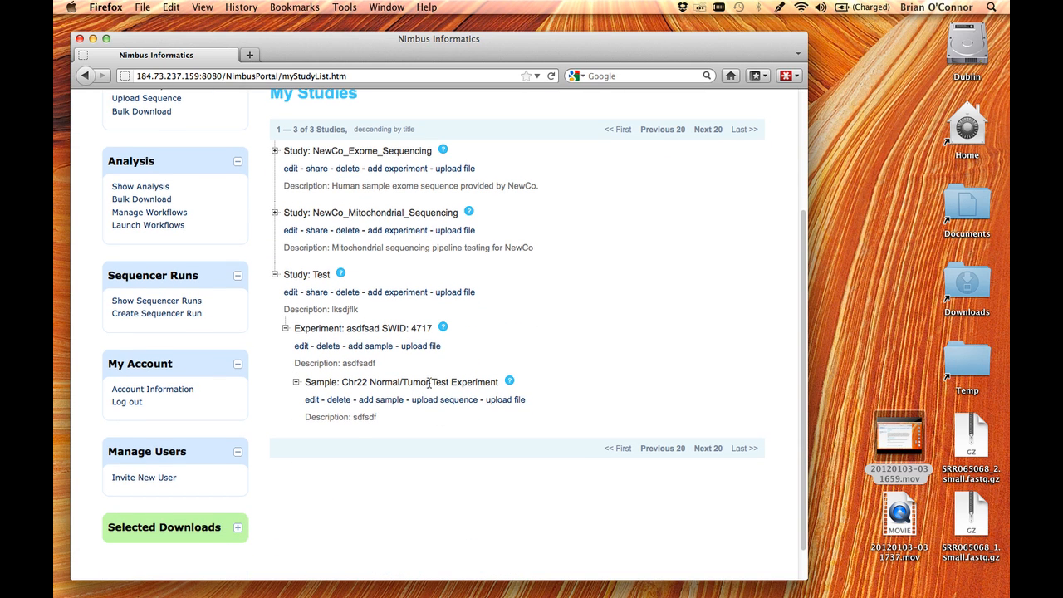
left_click(436, 382)
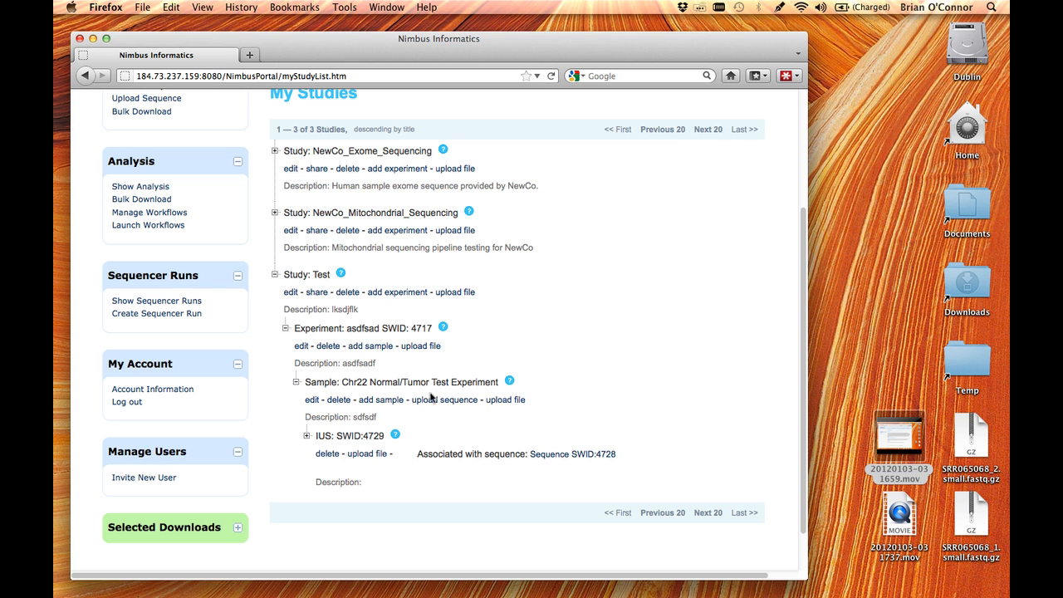
left_click(332, 435)
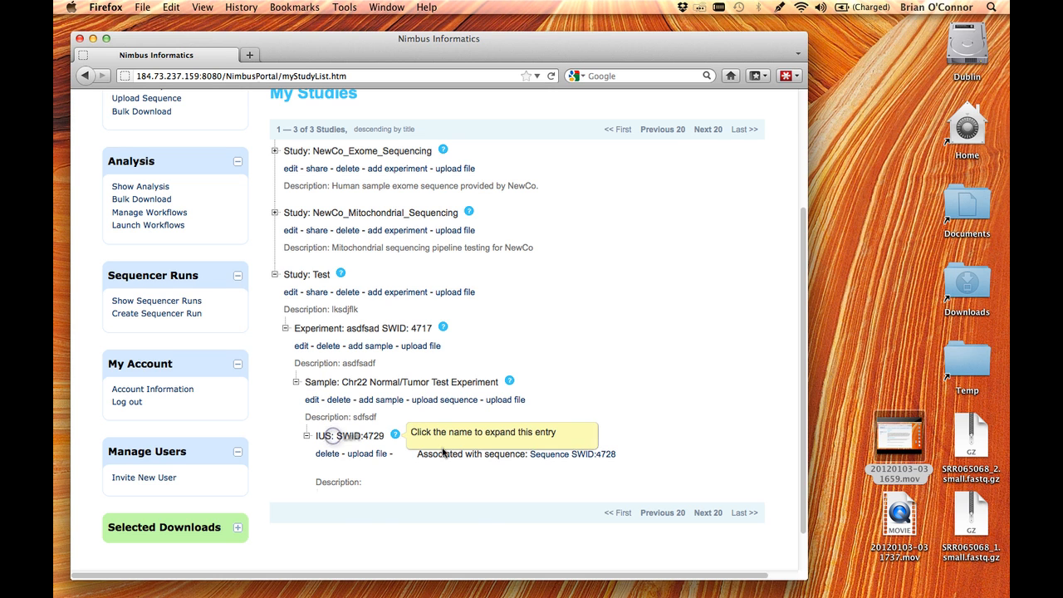
scroll(435, 448, "down", 2)
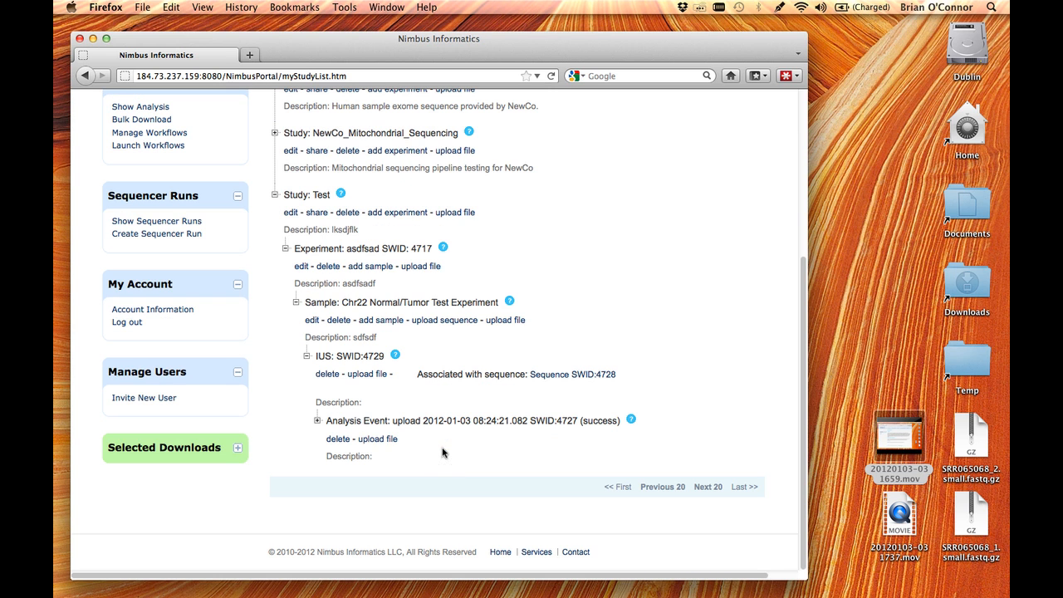
left_click(388, 423)
scroll(387, 425, "down", 3)
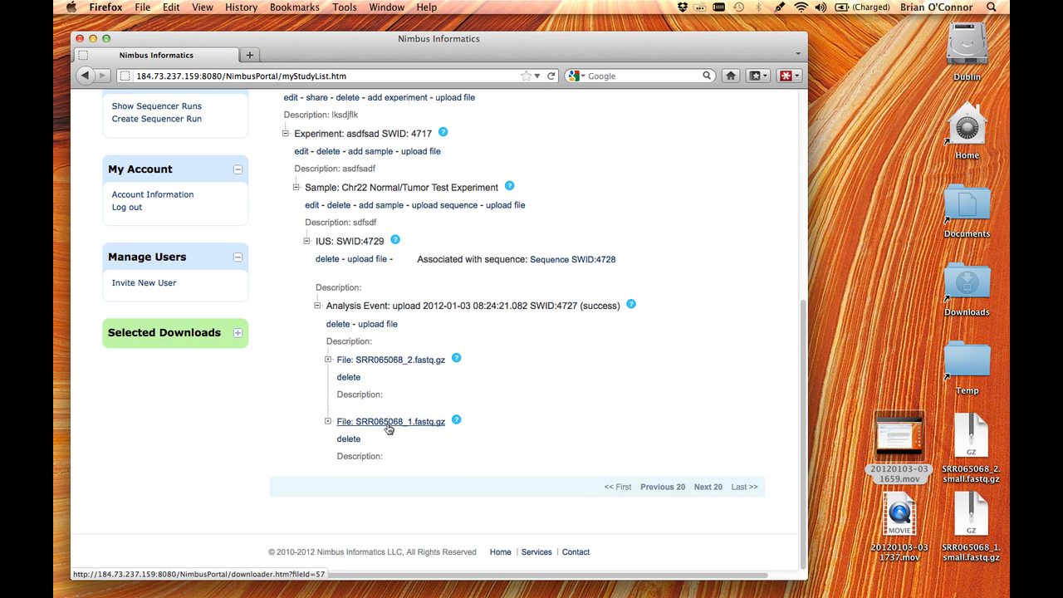
- Open the download prompt for SRR065068_2.fastq.gz under the upload event and cancel it without saving the file
left_click(403, 361)
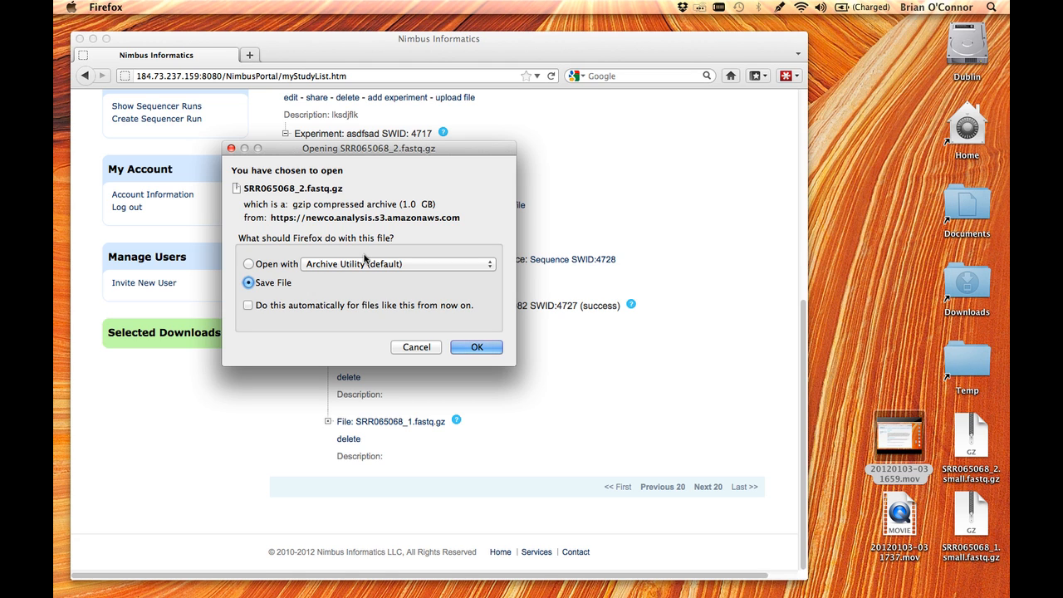
left_click(419, 347)
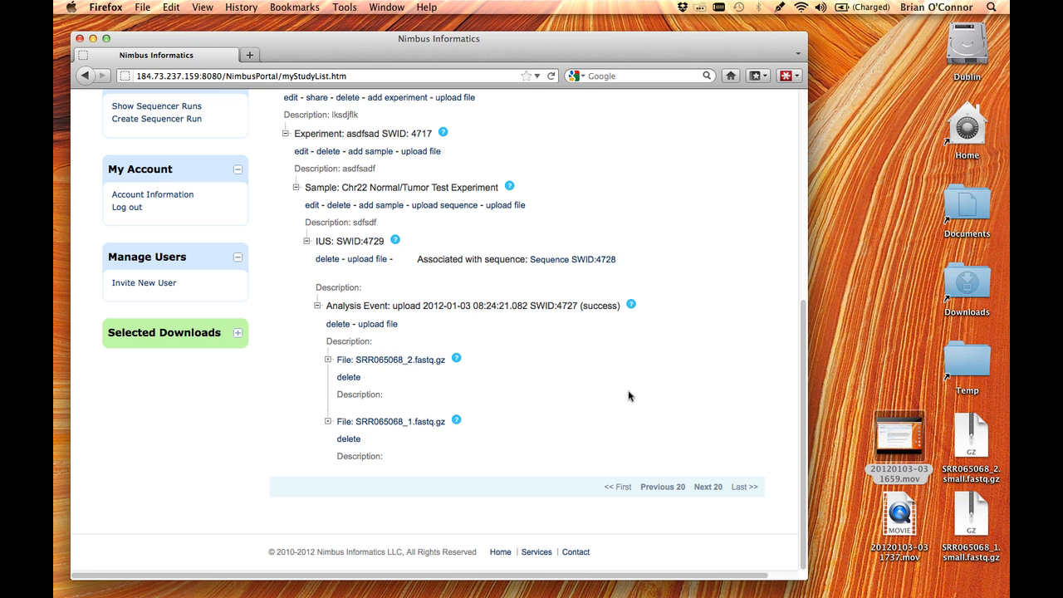
scroll(628, 396, "up", 2)
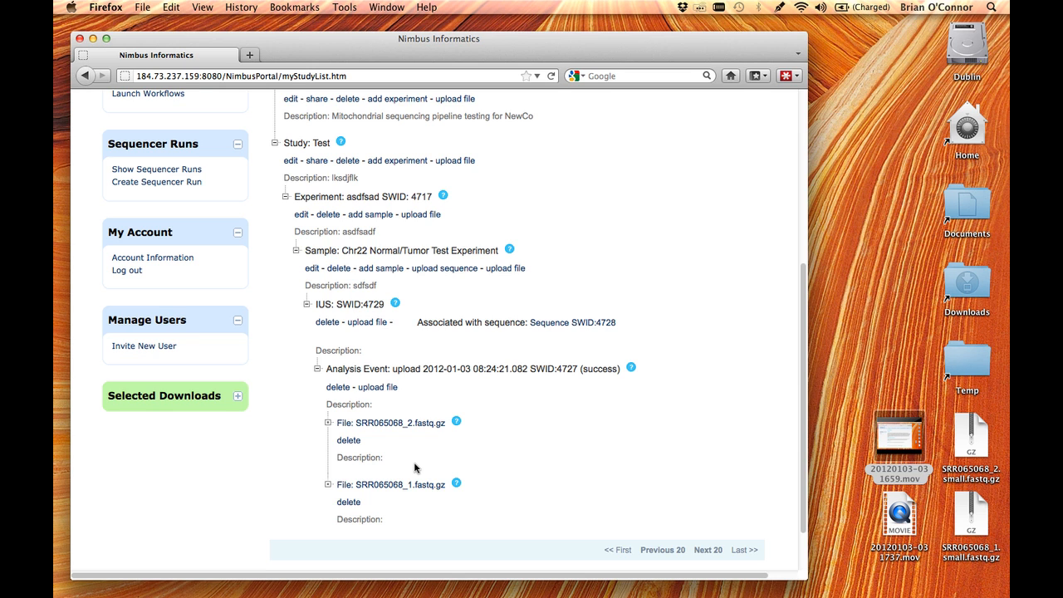
scroll(415, 468, "down", 2)
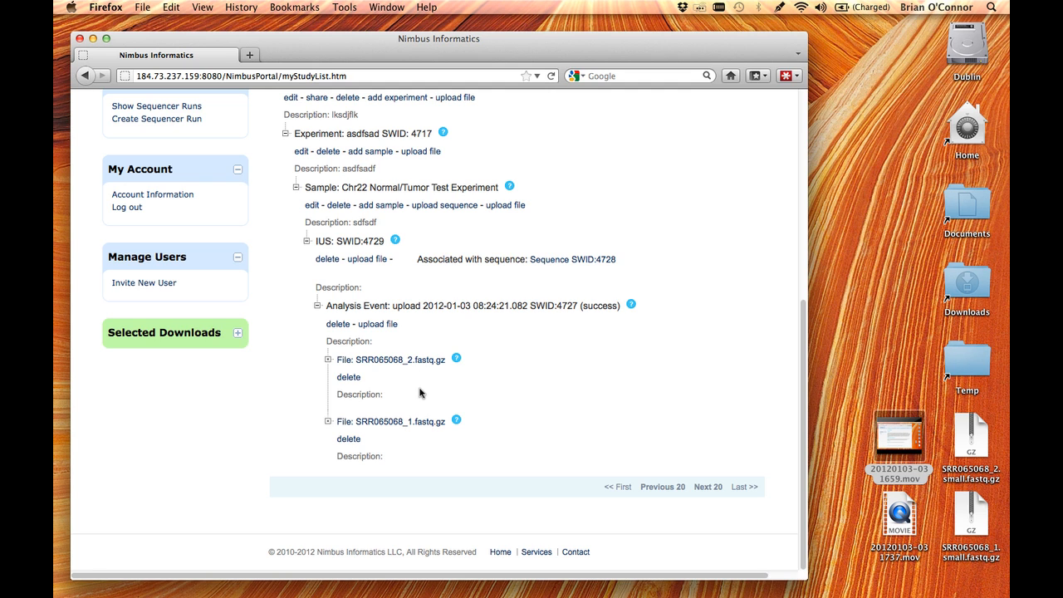